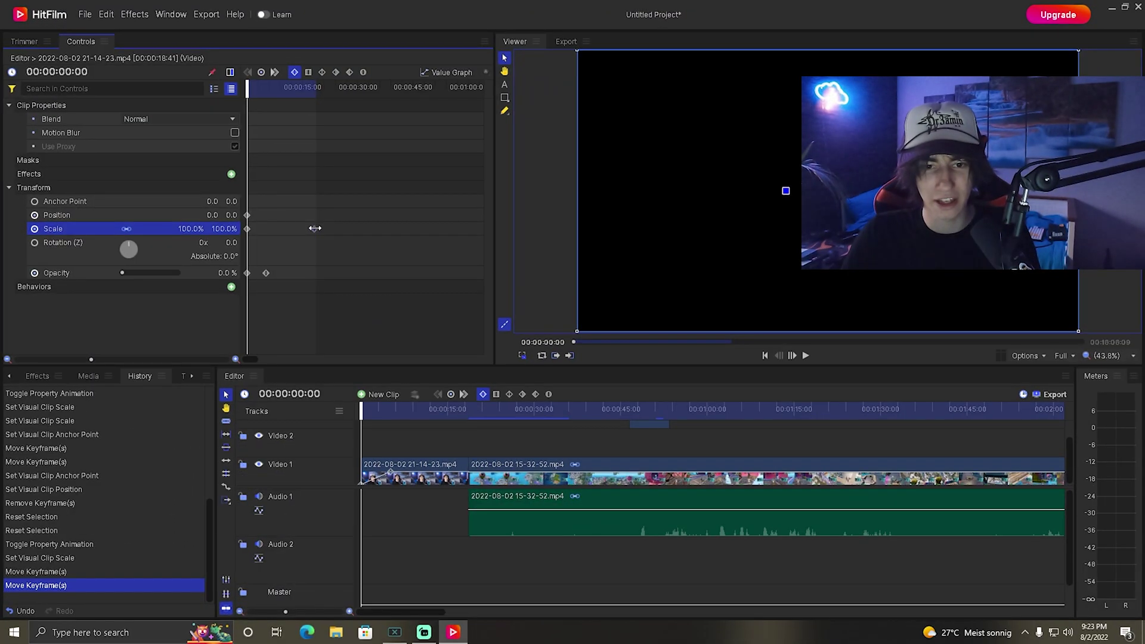
Shift the 125% Scale keyframe later, preview it, and show all effects with the 'swipe' search cleared.
left_click_drag(315, 228, 317, 229)
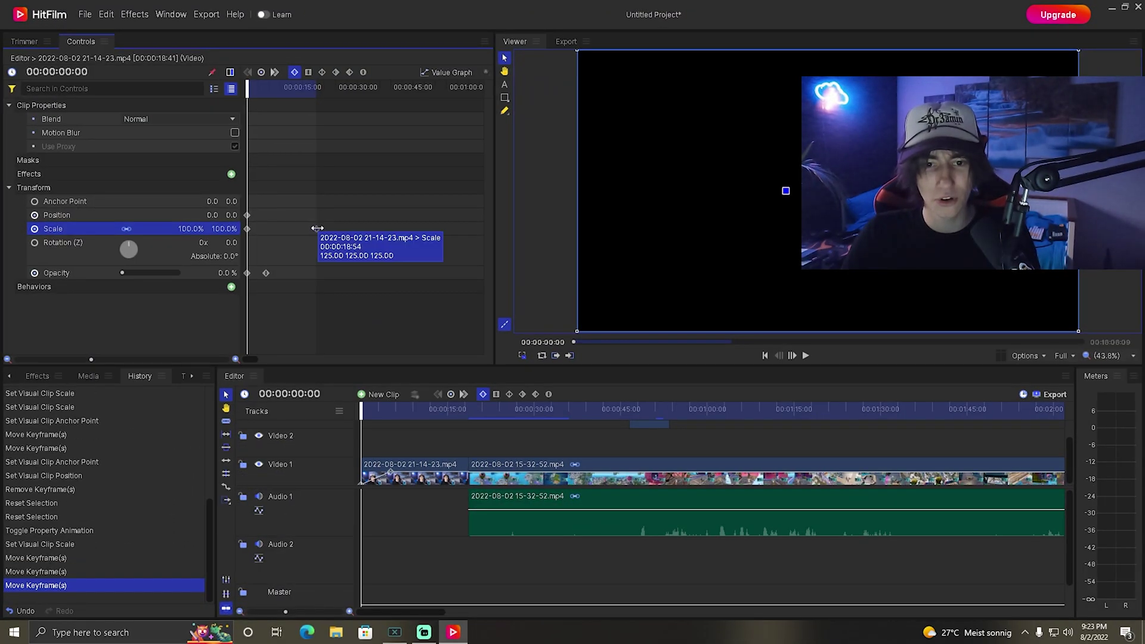
mouse_move(387, 409)
left_mouse_down()
mouse_move(445, 411)
mouse_move(370, 411)
left_mouse_up()
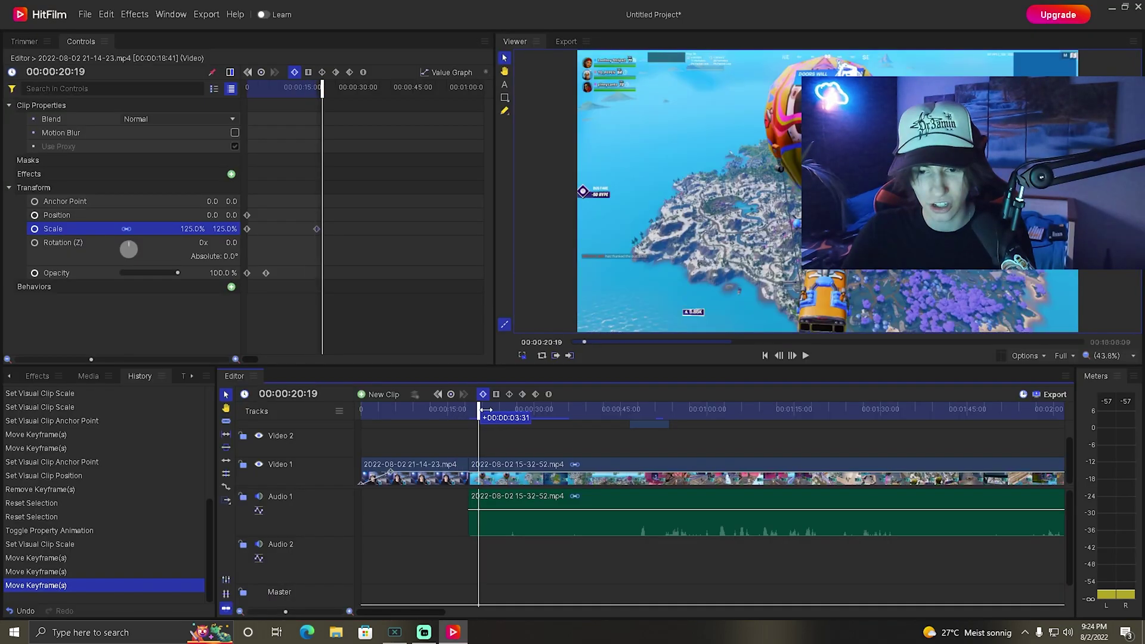
left_click(32, 376)
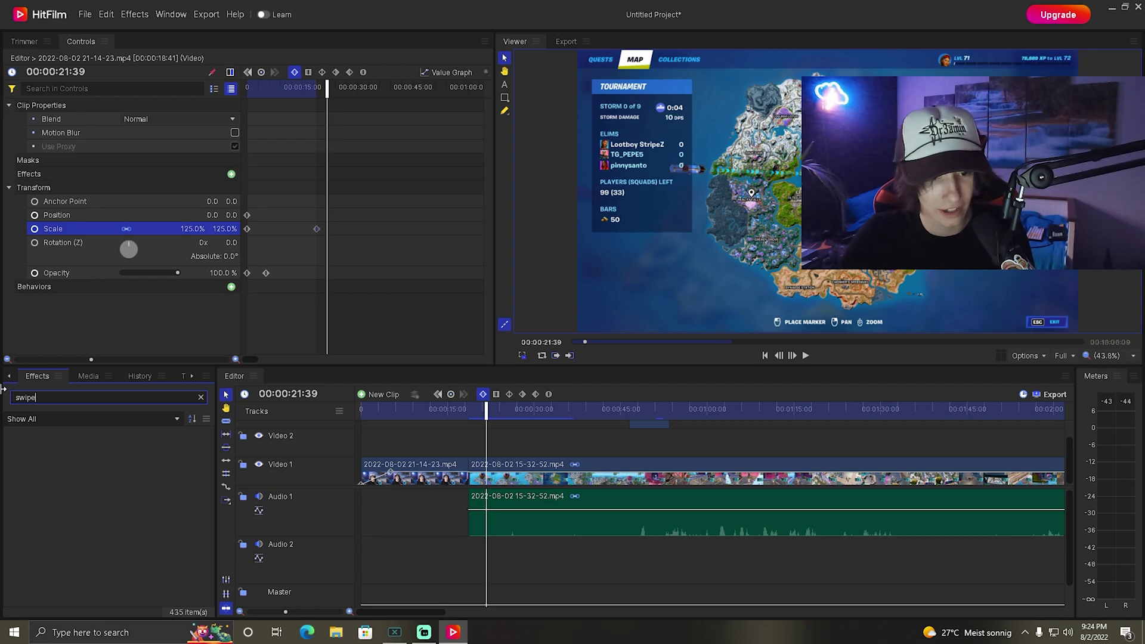
key("BackSpace")
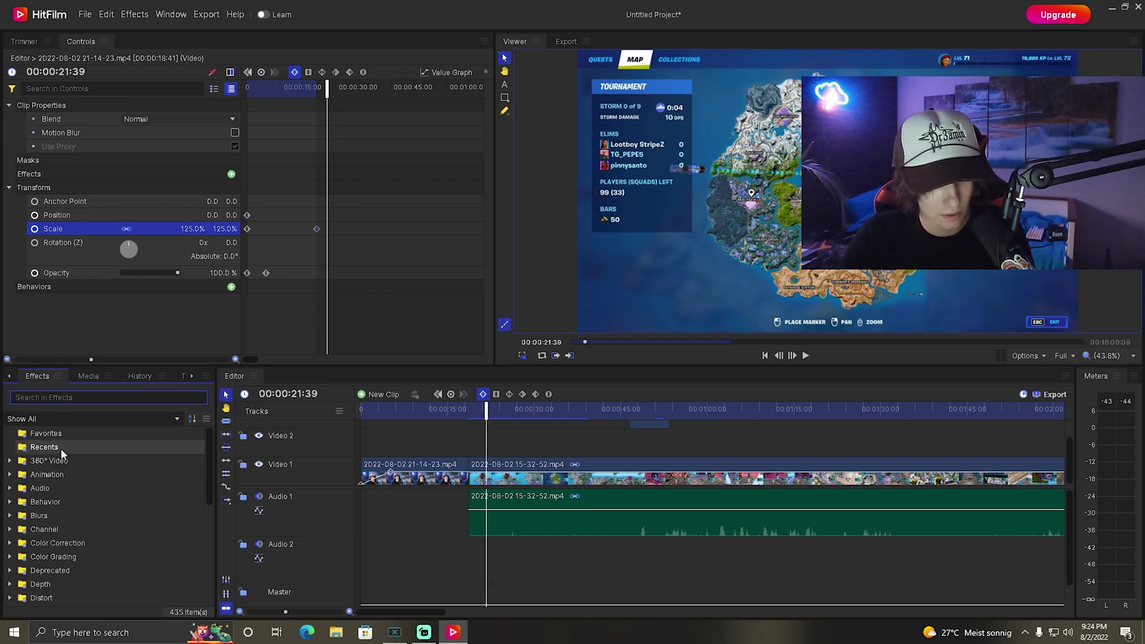
scroll(74, 453, "down", 5)
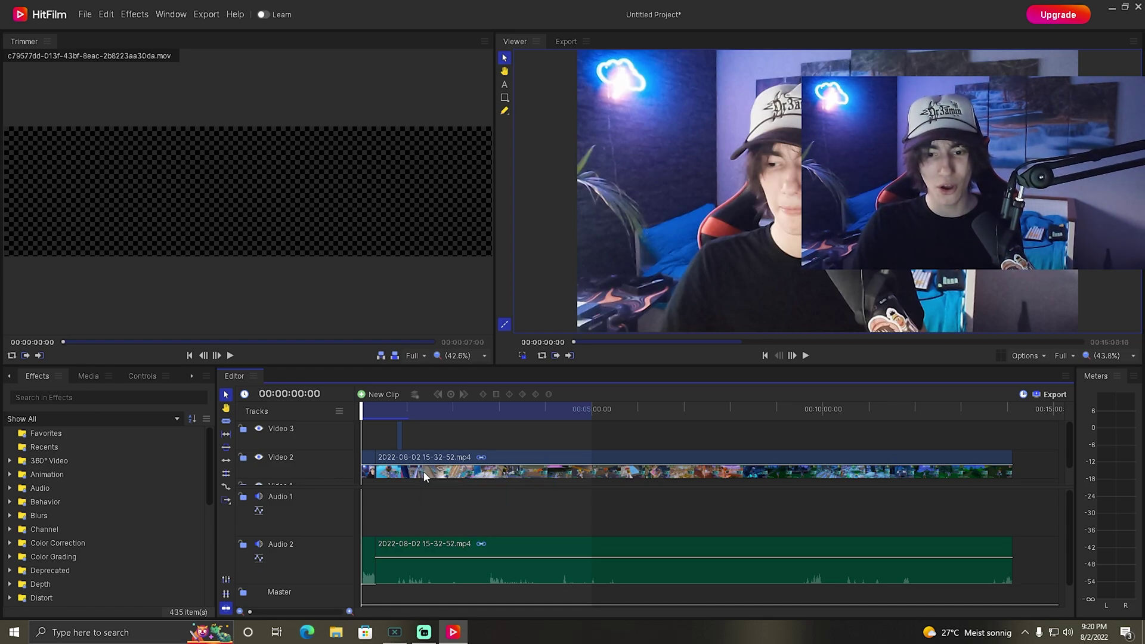
Dock the gameplay clip's Controls beside Trimmer, then move the clip down to Video 1 and Audio 1.
left_click(400, 471)
left_click(144, 377)
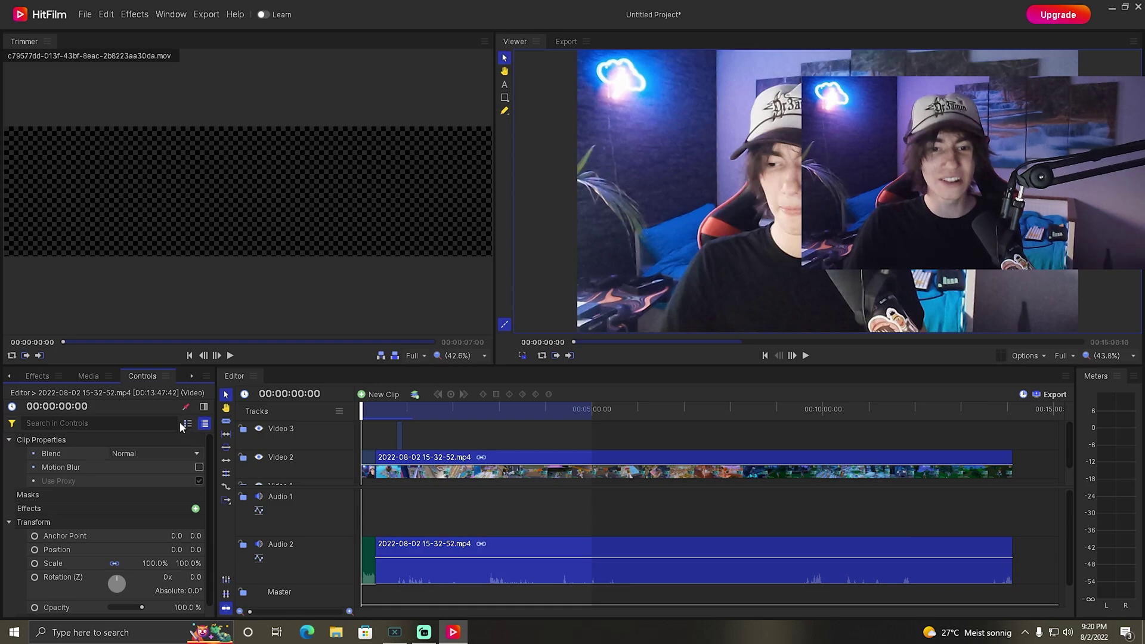
left_click(166, 376)
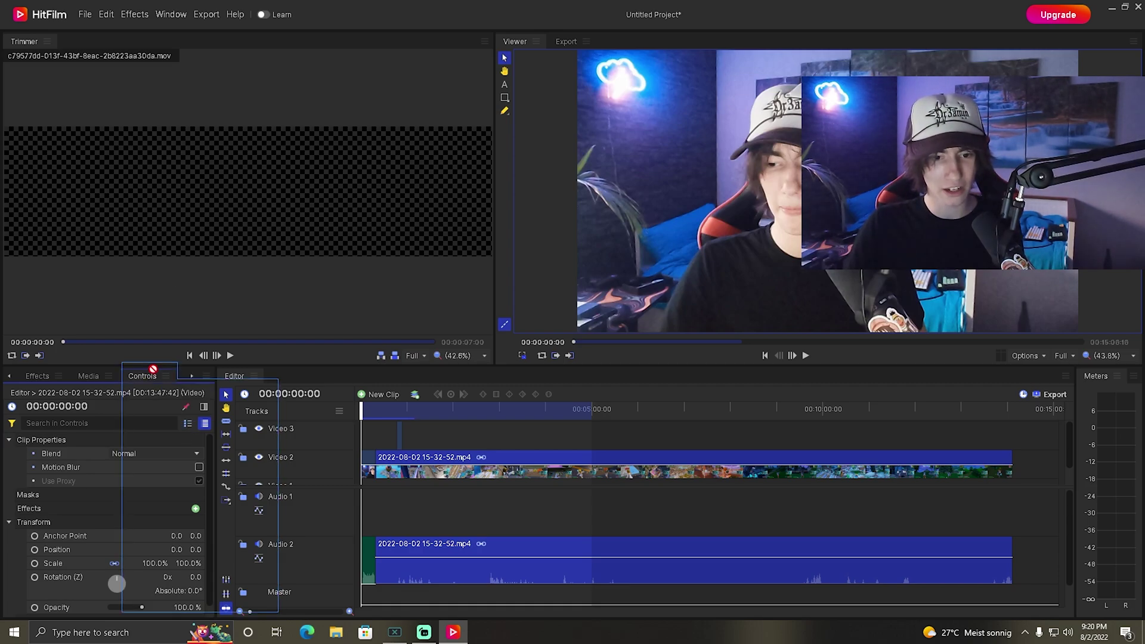
left_click_drag(153, 368, 66, 34)
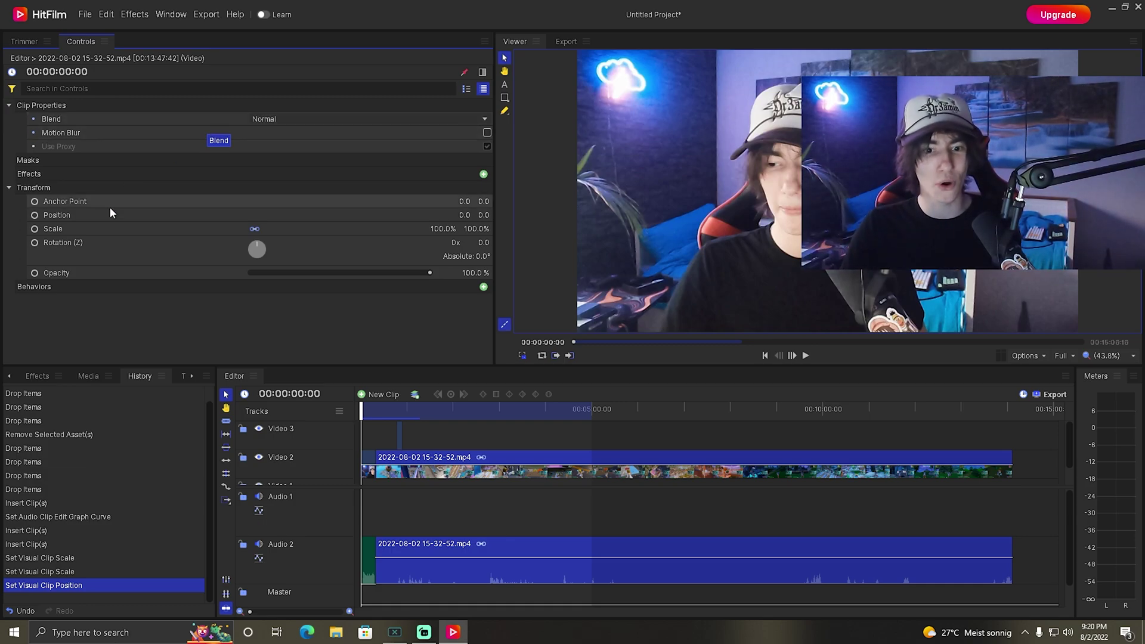
left_click_drag(365, 411, 405, 408)
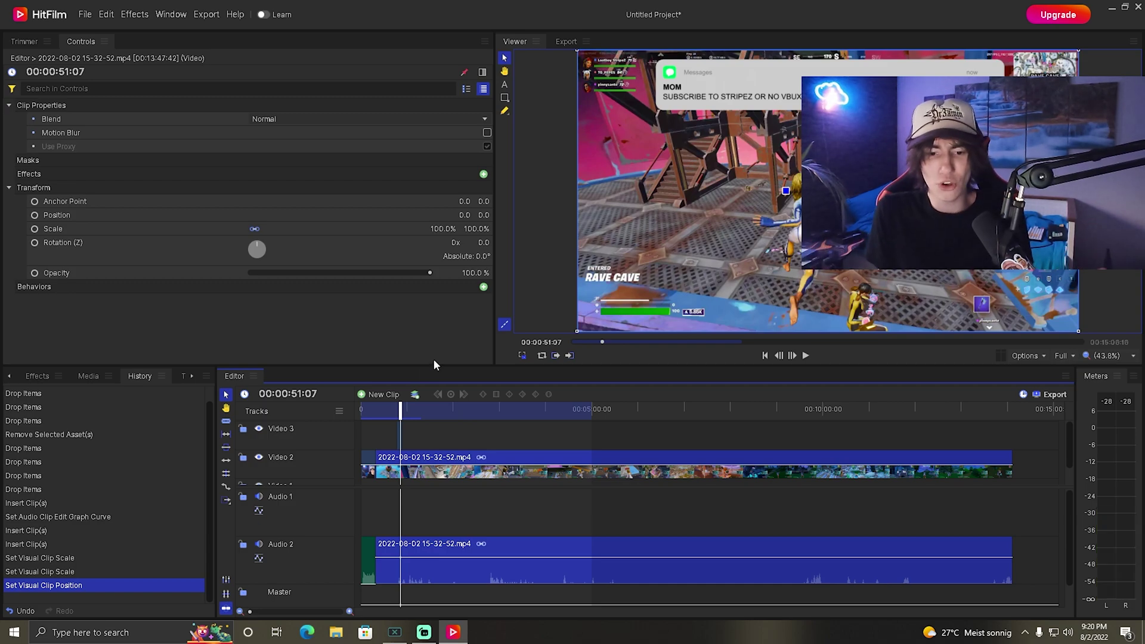
left_click_drag(460, 550, 459, 503)
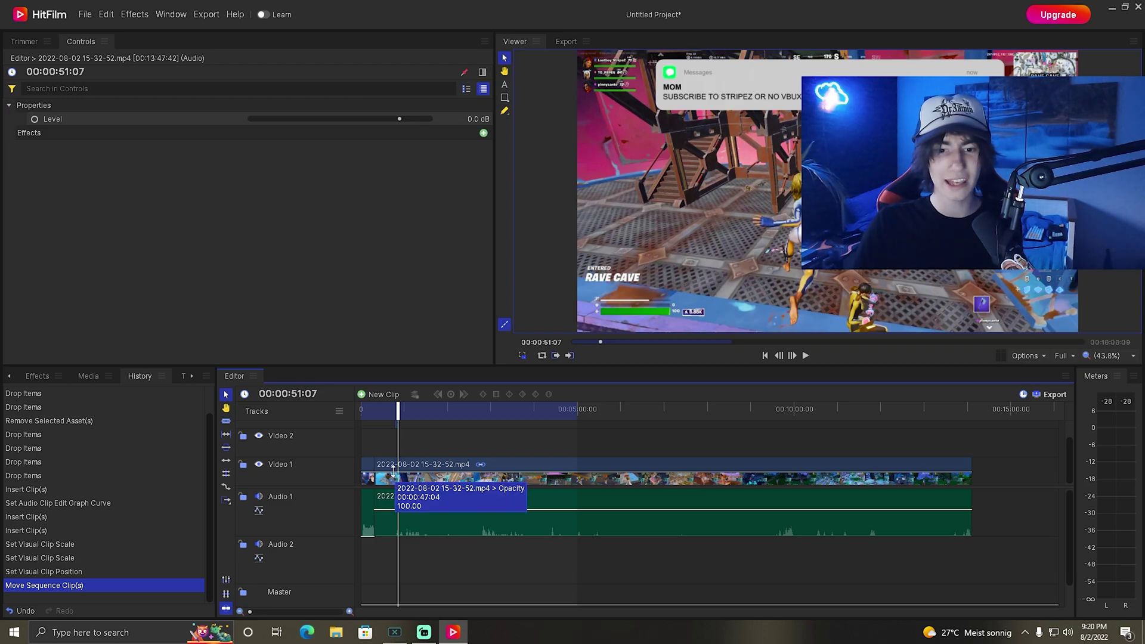
Select the webcam intro clip, zoom the timeline in, and park the playhead at 00:00:05:10.
left_click_drag(398, 408, 365, 408)
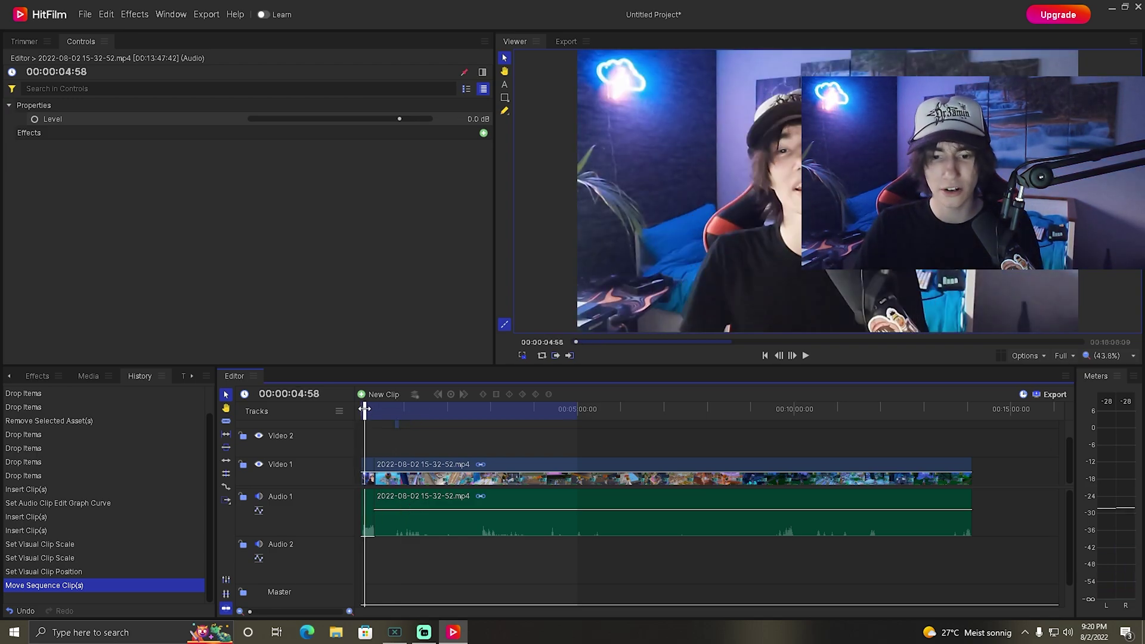
left_click(368, 482)
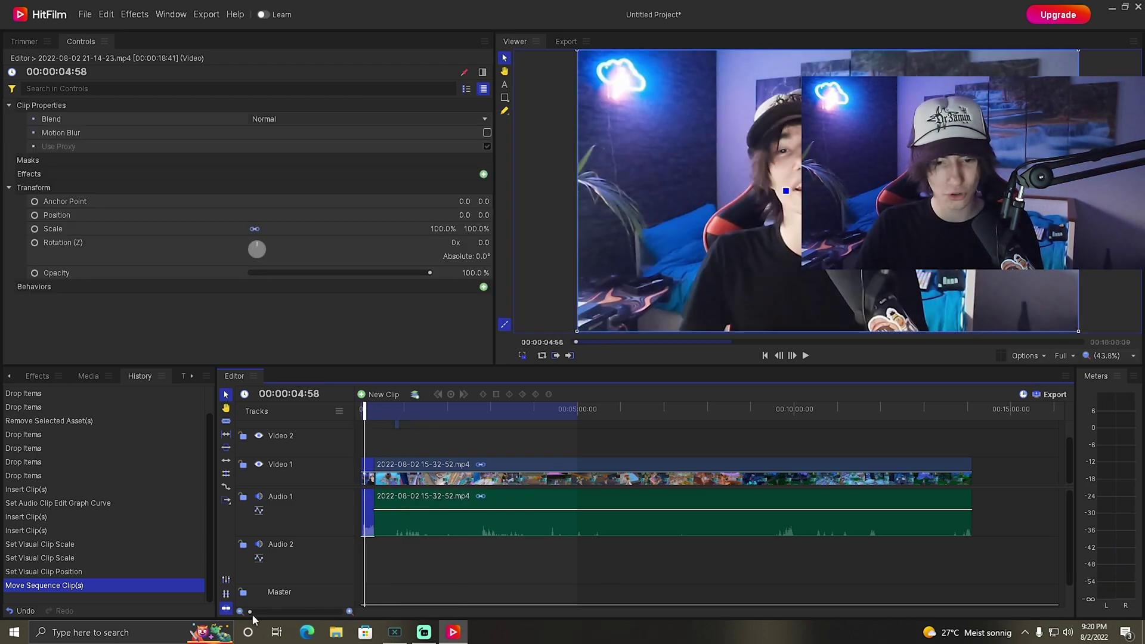
left_click_drag(253, 614, 285, 613)
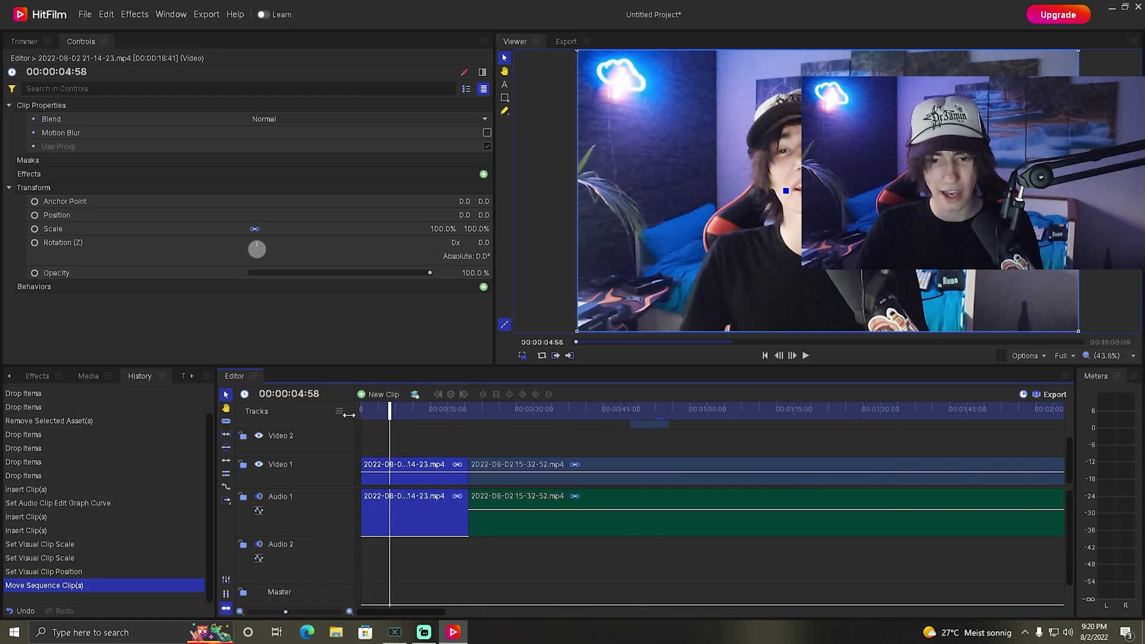
key("Home")
left_click_drag(362, 412, 390, 411)
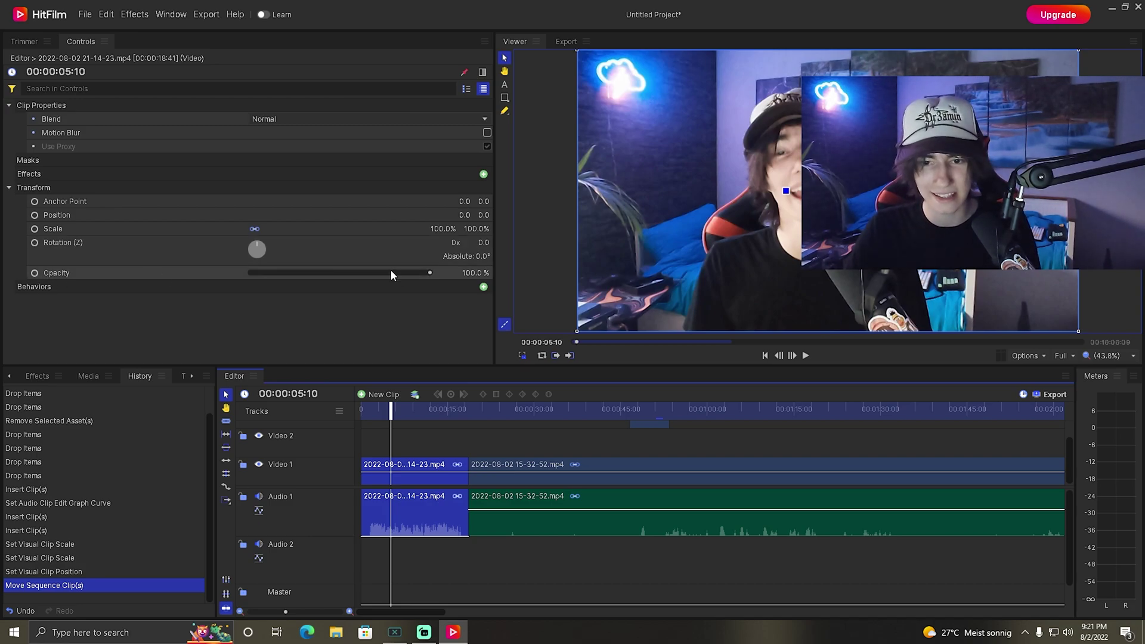
Keyframe the intro clip's Opacity to fade from 0 at 00:00 up to 5:10, then preview it.
left_click(35, 273)
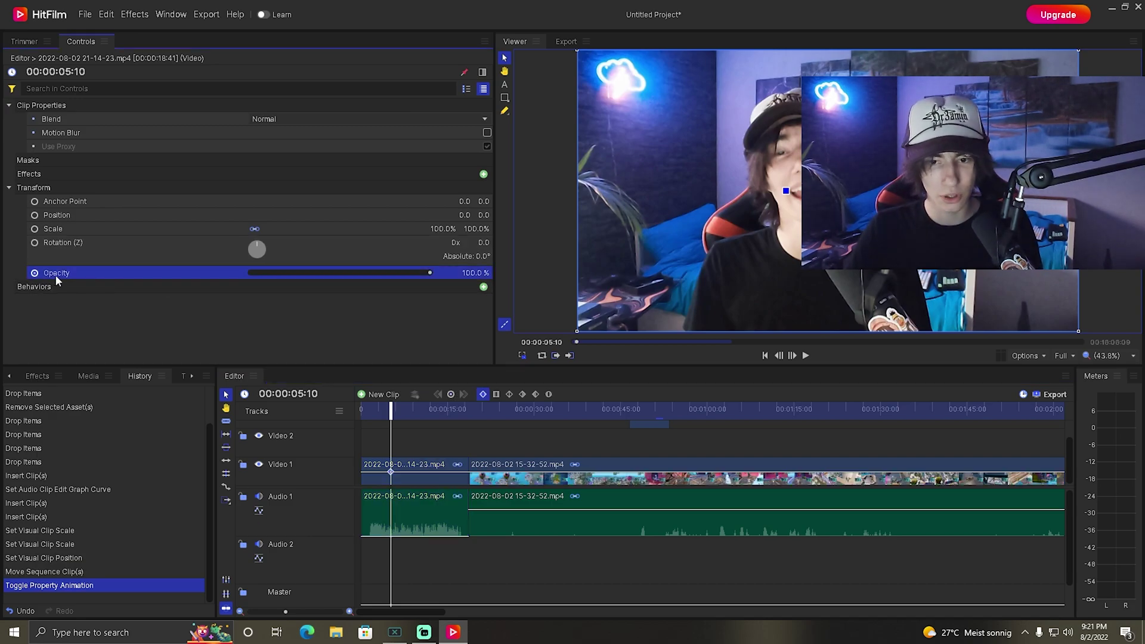
left_click_drag(402, 414, 360, 413)
left_click(482, 273)
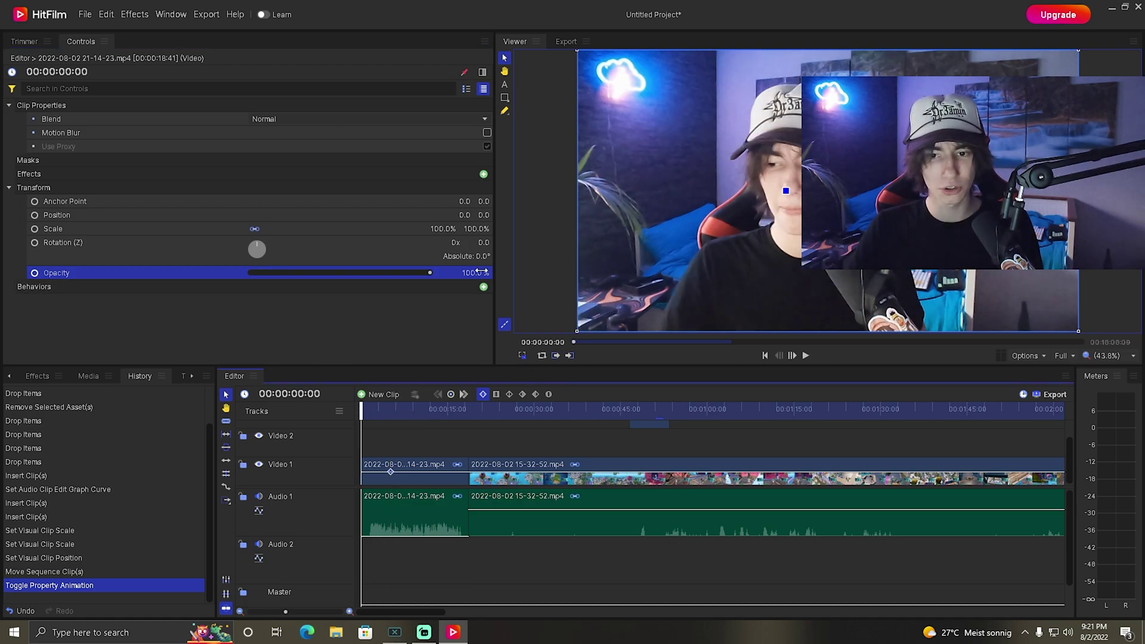
type("0")
key("Return")
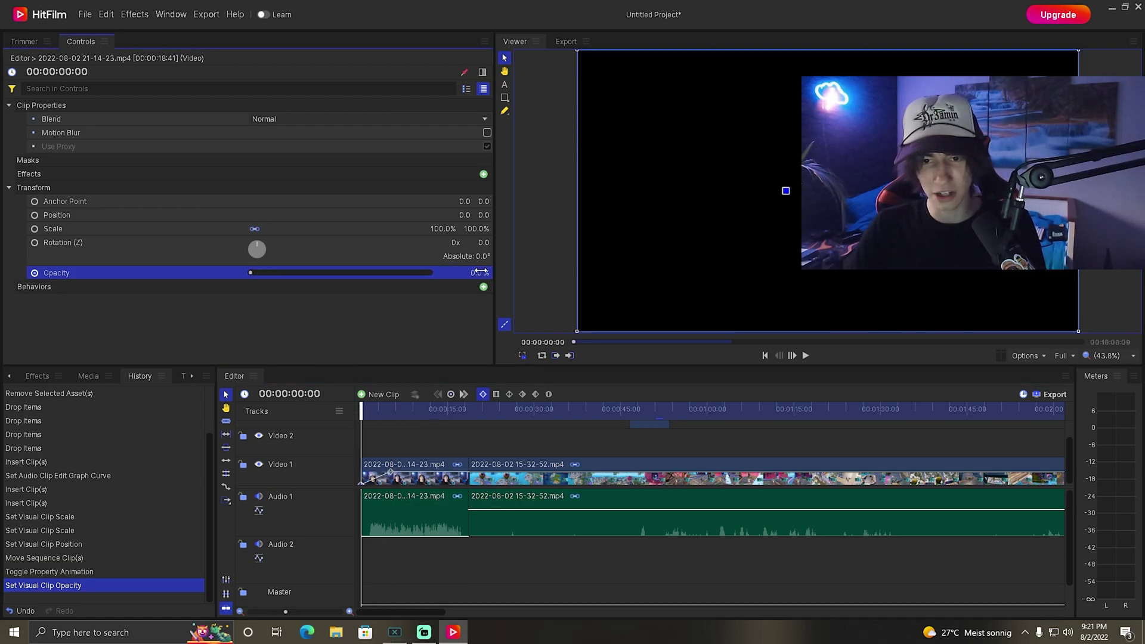
key("space")
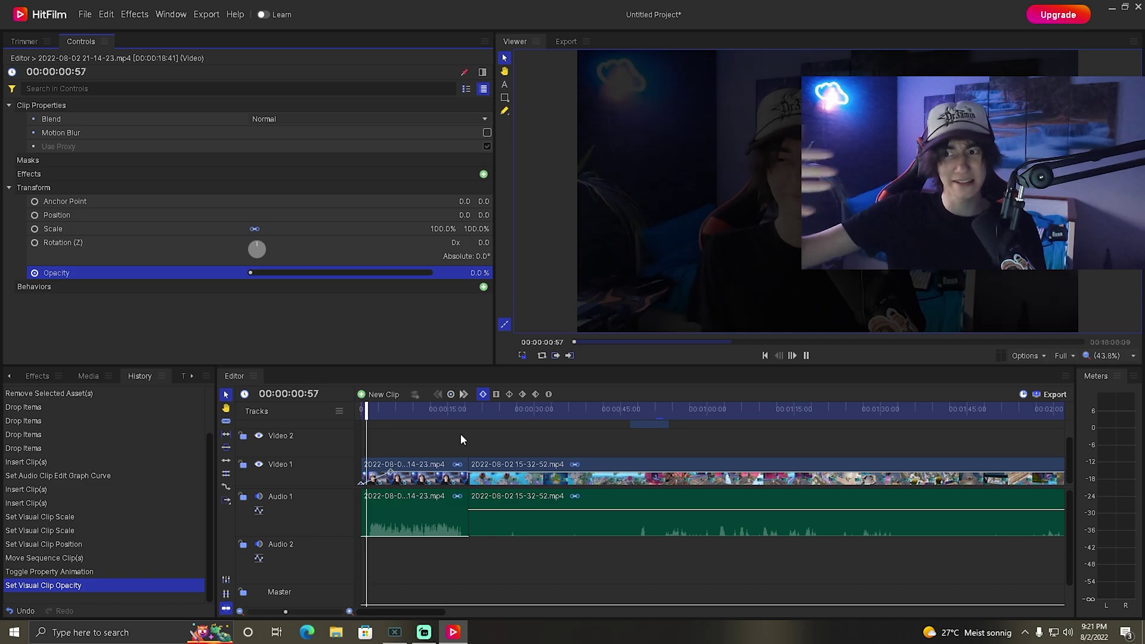
key("space")
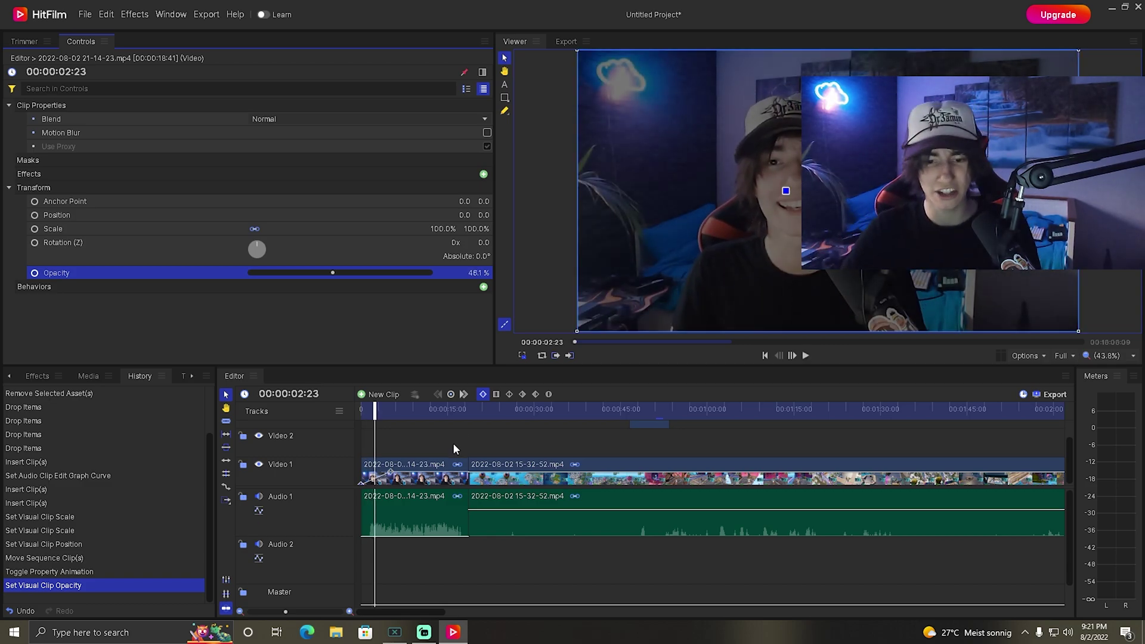
Unlink the intro clip's audio and remove it, leaving the video on Video 1.
left_click(417, 508)
right_click(428, 510)
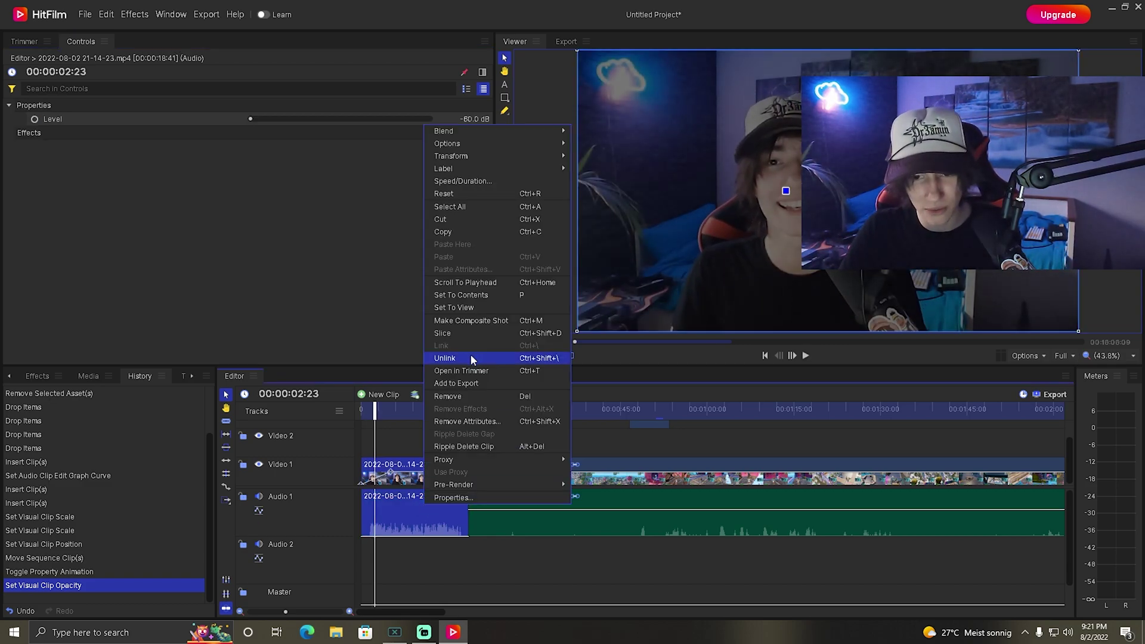
left_click(471, 354)
right_click(415, 510)
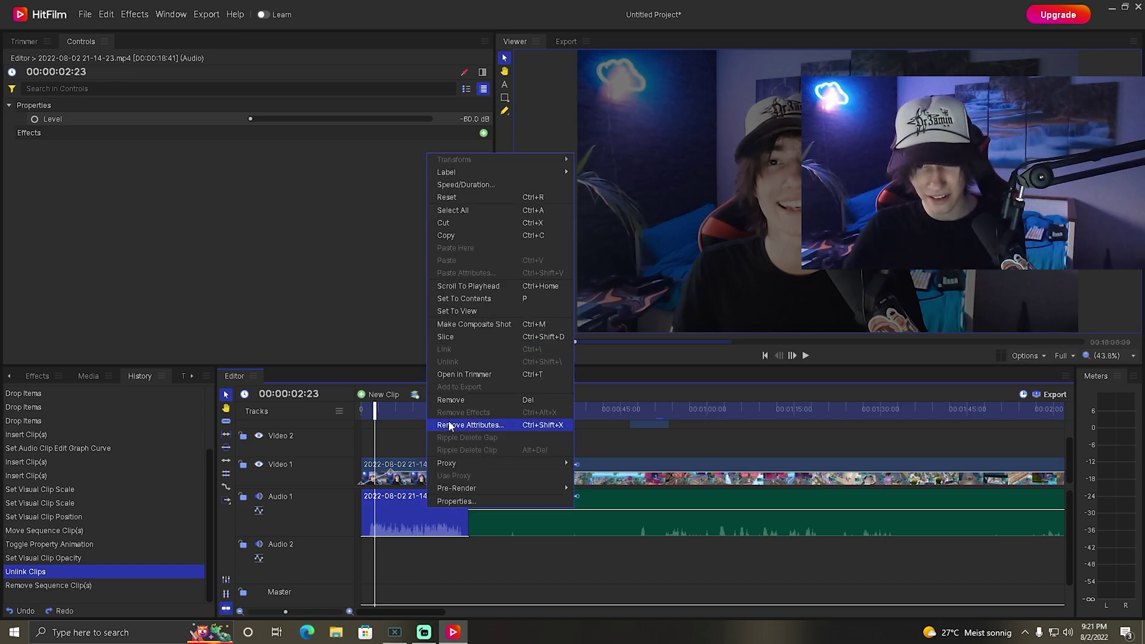
left_click(446, 404)
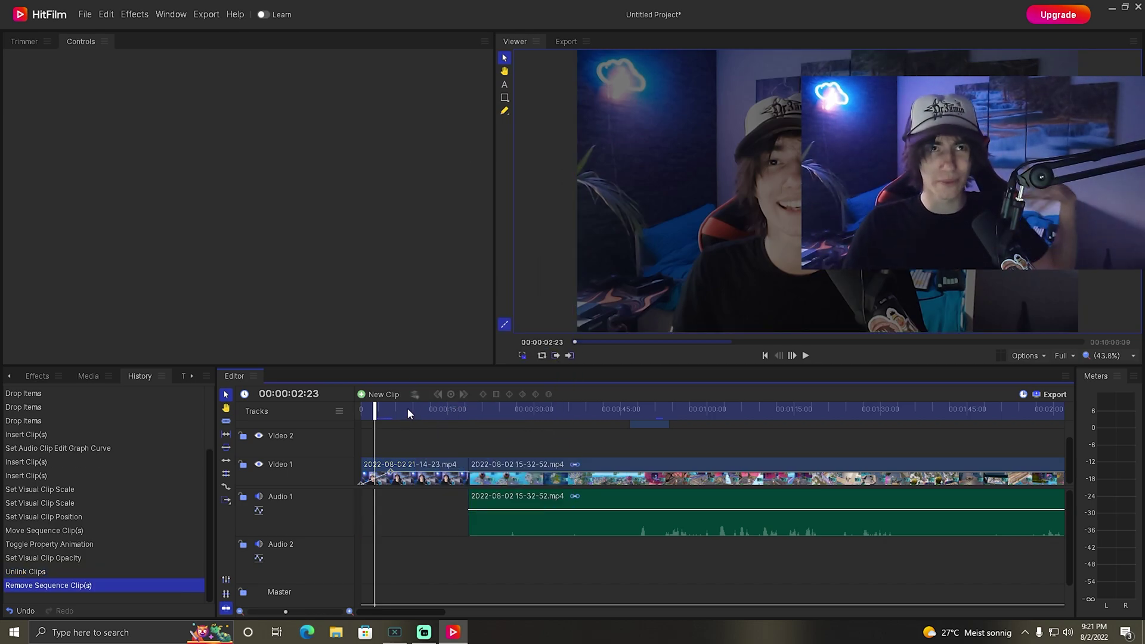
mouse_move(374, 410)
left_mouse_down()
mouse_move(360, 409)
mouse_move(388, 409)
left_mouse_up()
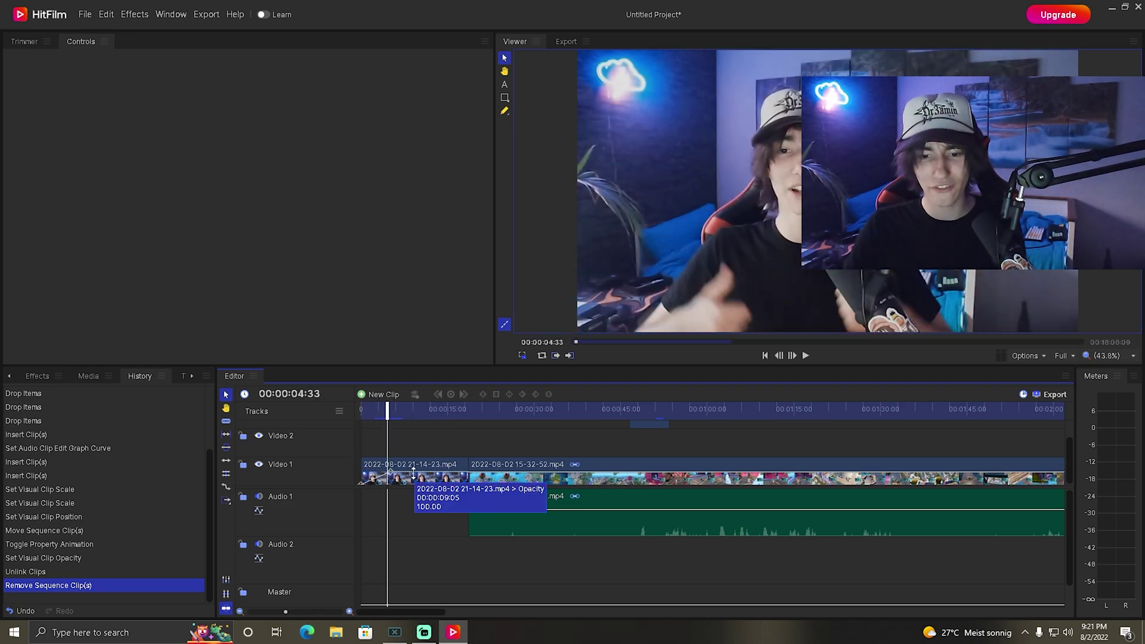
left_click(409, 480)
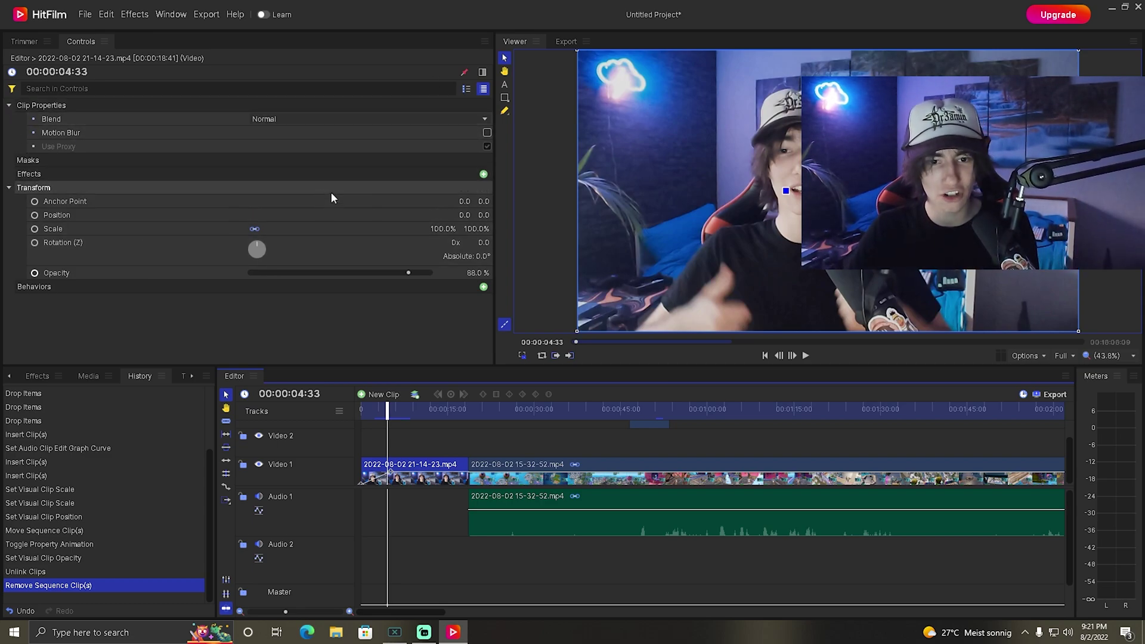
Keyframe the intro clip's Scale up to 125% and raise the anchor point Y to 43.
left_click_drag(389, 411, 362, 411)
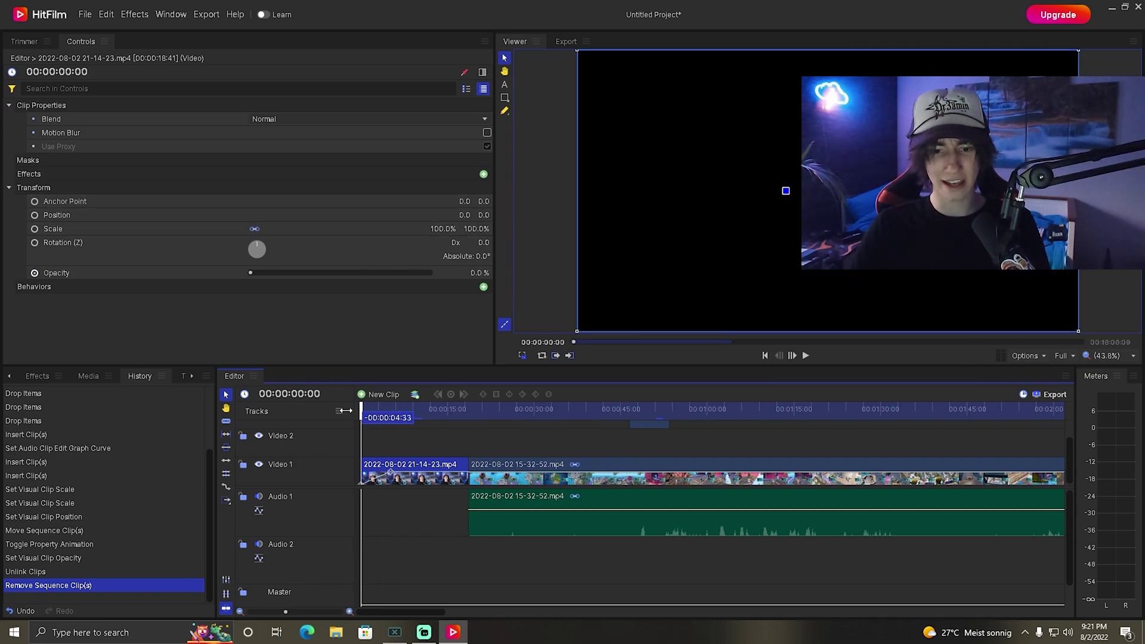
left_click(35, 229)
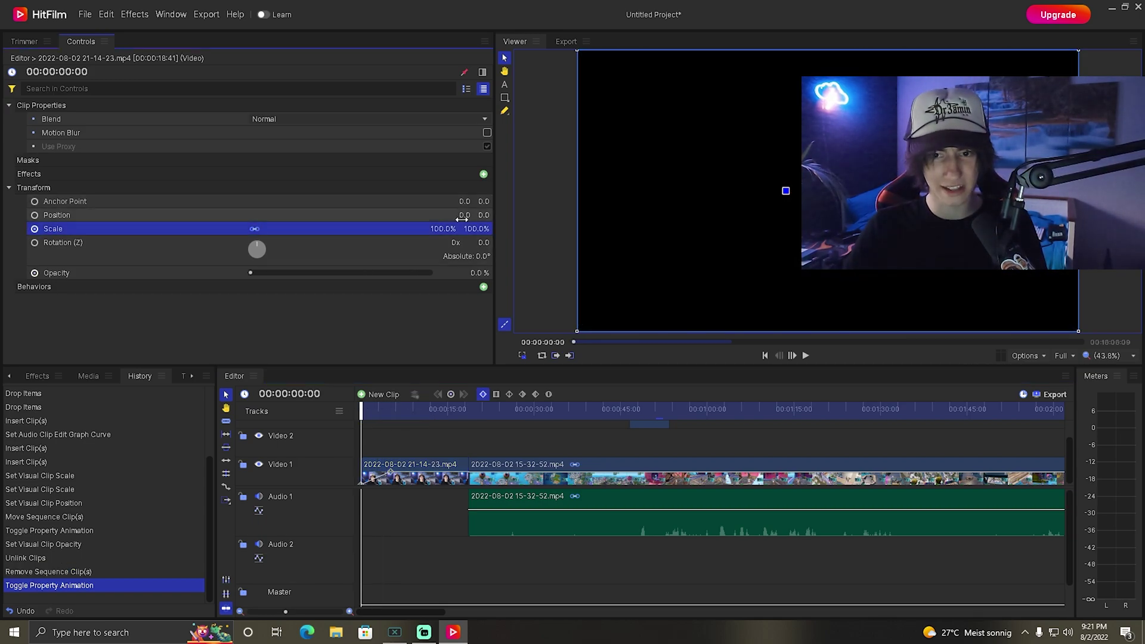
left_click_drag(387, 410, 442, 408)
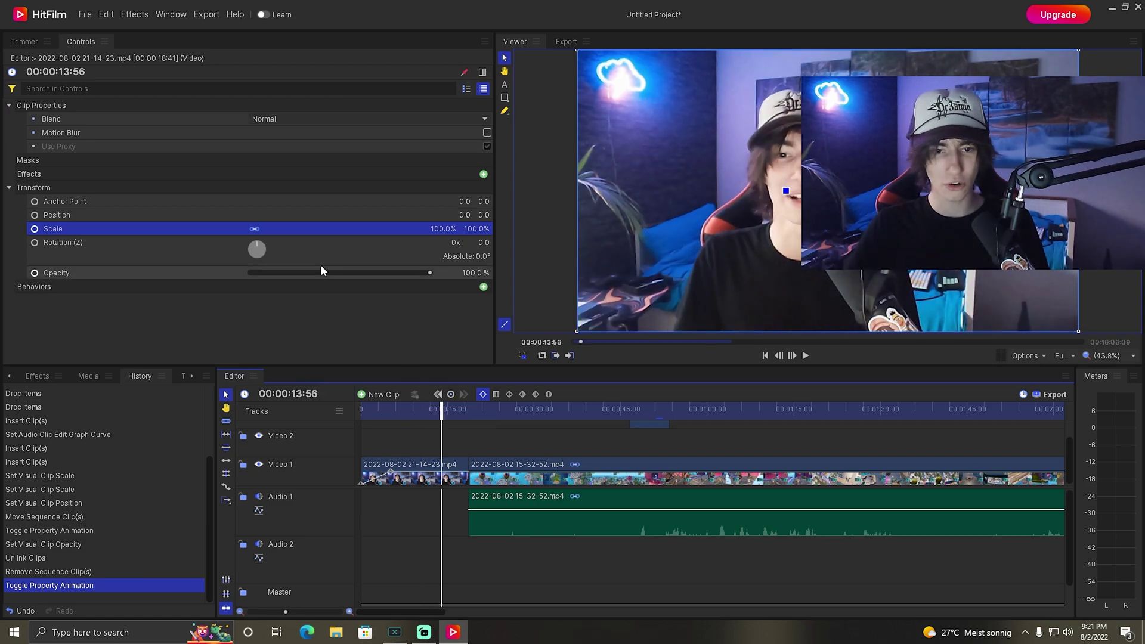
left_click(477, 229)
type("115")
key("Return")
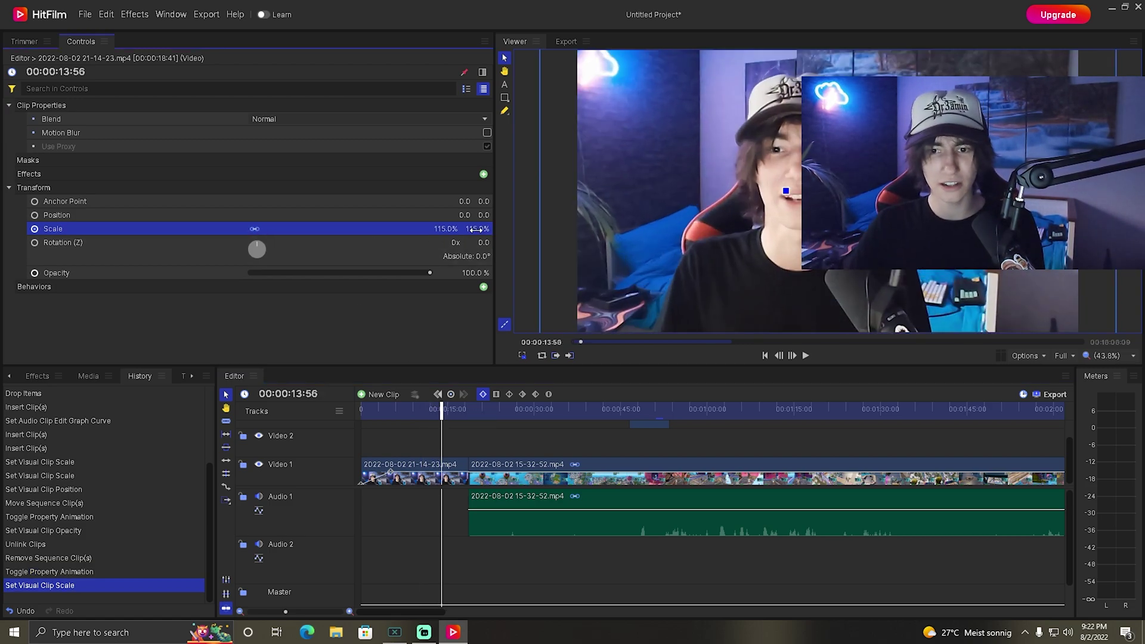
type("125")
key("Return")
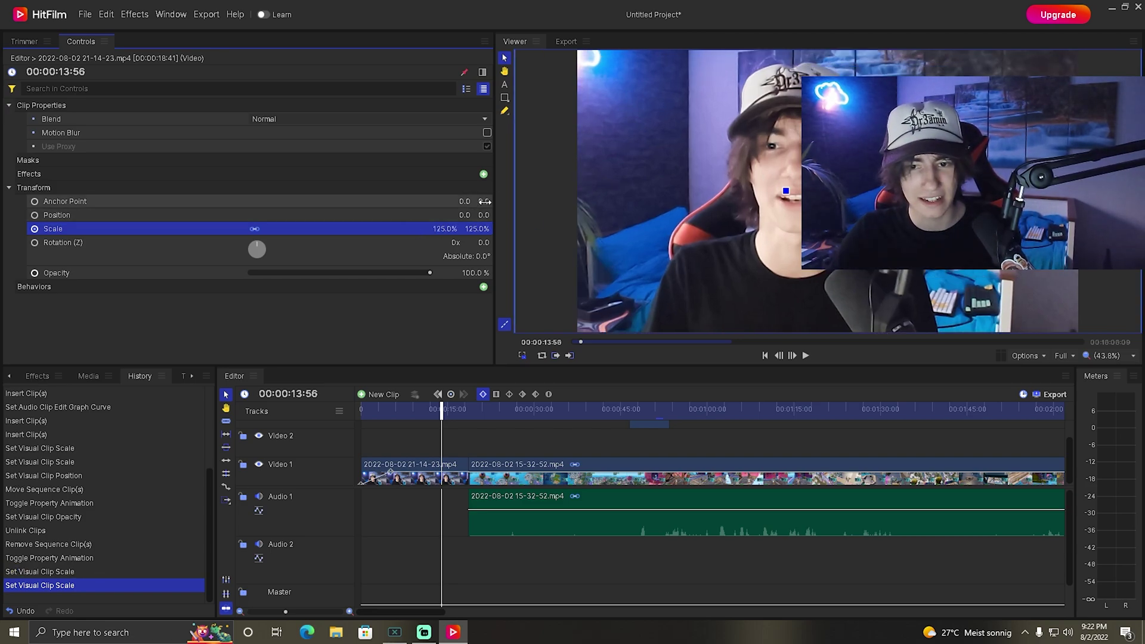
left_click_drag(485, 202, 511, 202)
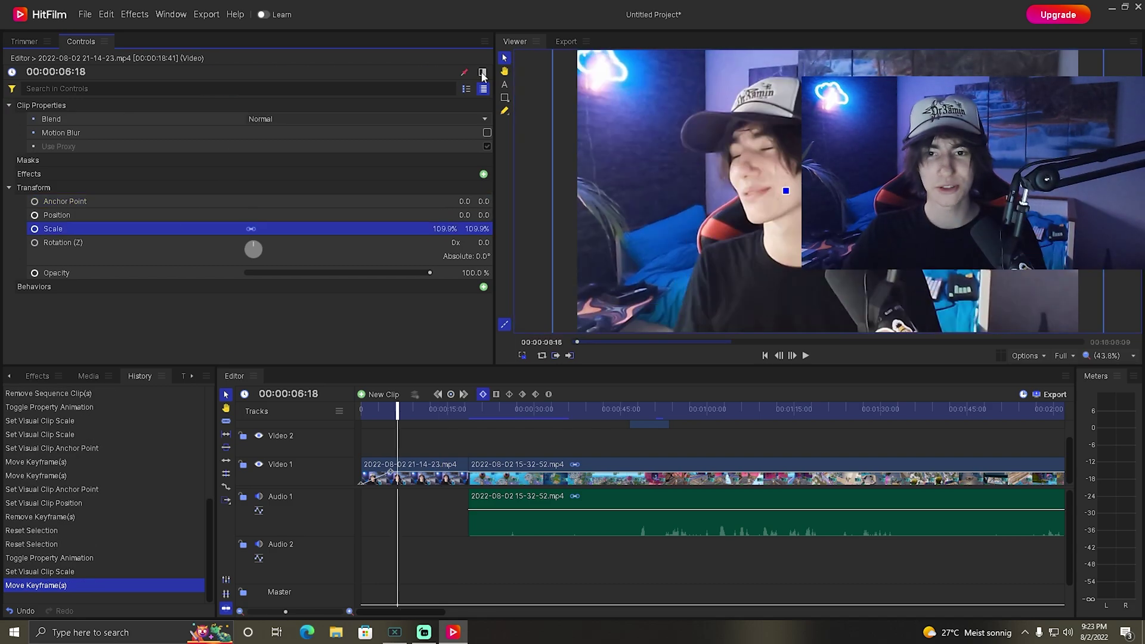
Drag the Scale keyframe out to about 00:00:18:16 and return to the start.
left_click(482, 73)
left_click_drag(277, 230, 316, 229)
key("Home")
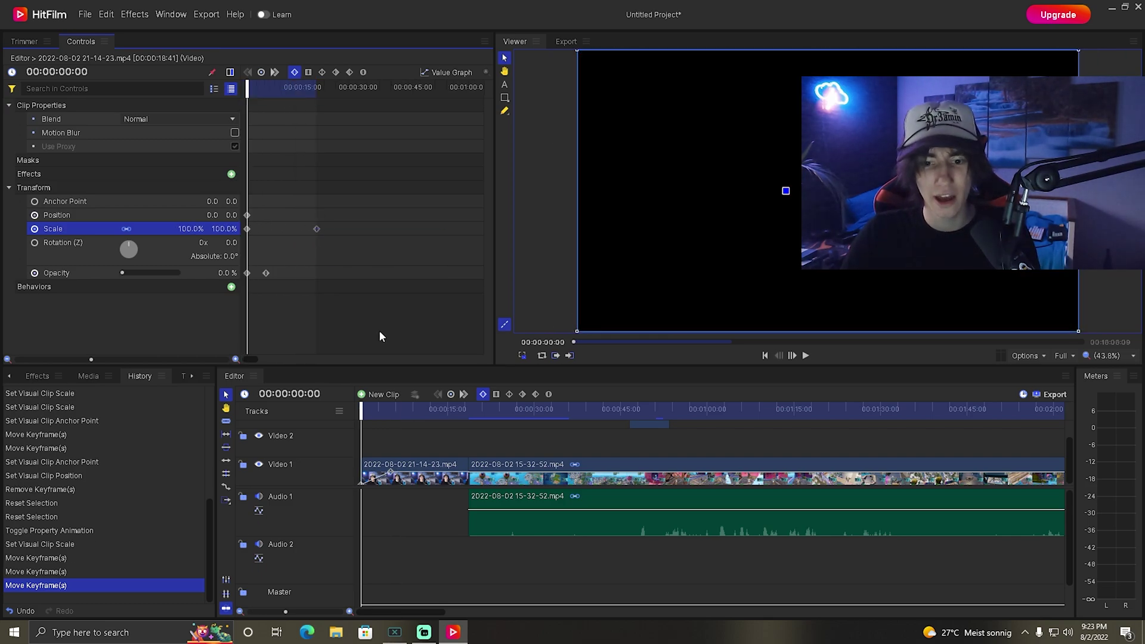
mouse_move(361, 407)
left_mouse_down()
mouse_move(465, 409)
mouse_move(360, 410)
left_mouse_up()
key("space")
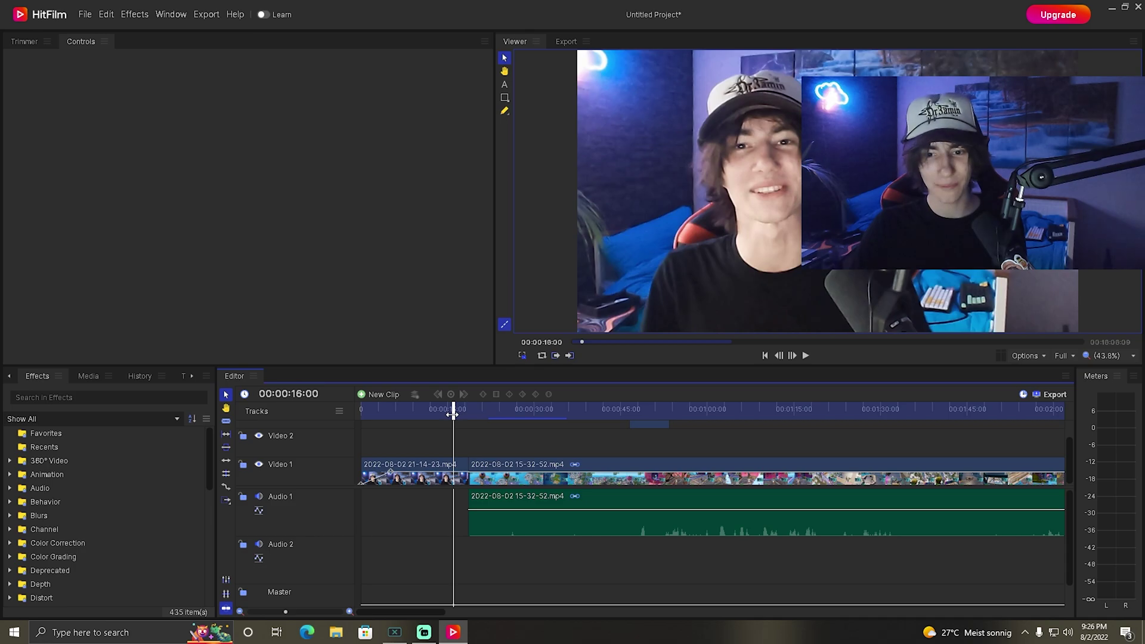
Drag Push from Transitions - Video > Motion onto the 16-second intro-gameplay cut on Video 1.
left_click_drag(453, 412, 491, 413)
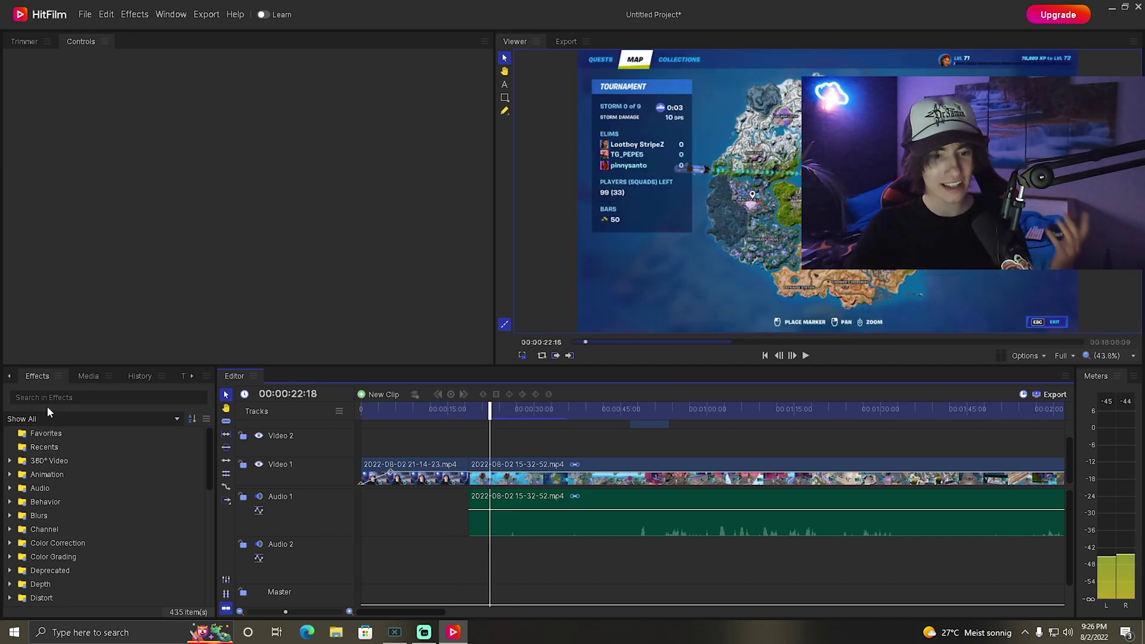
scroll(72, 503, "down", 6)
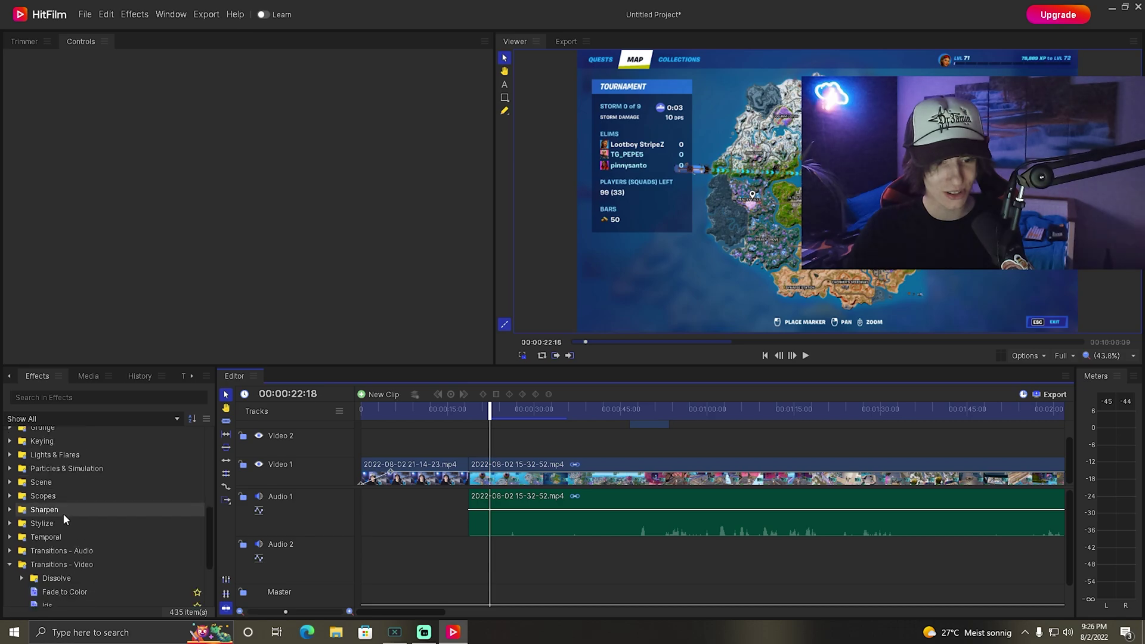
double_click(63, 514)
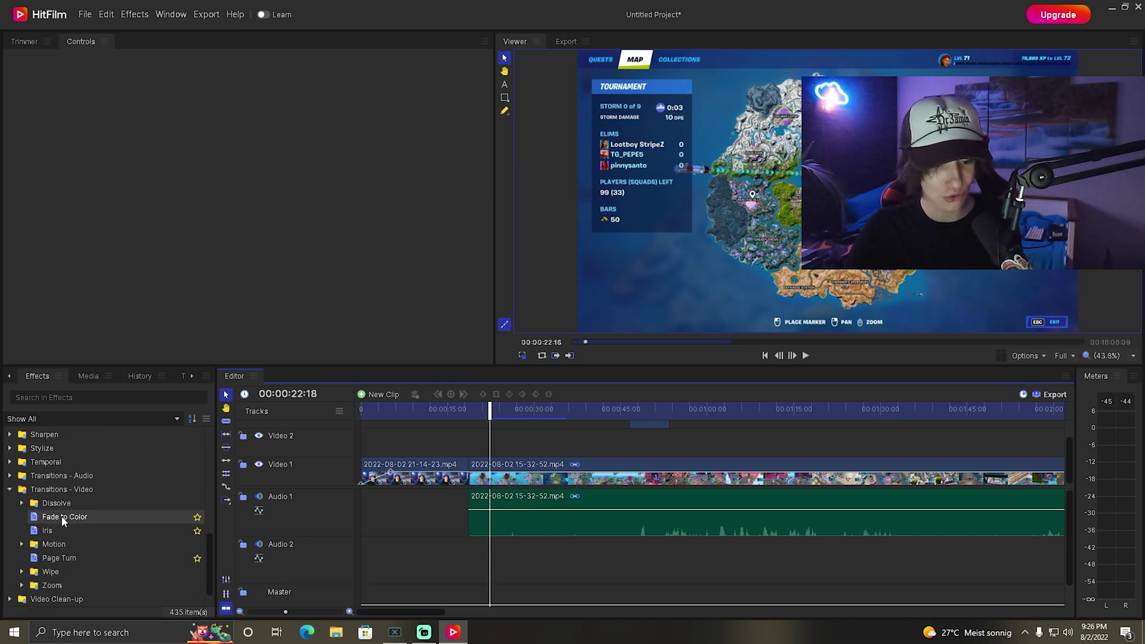
left_click(12, 490)
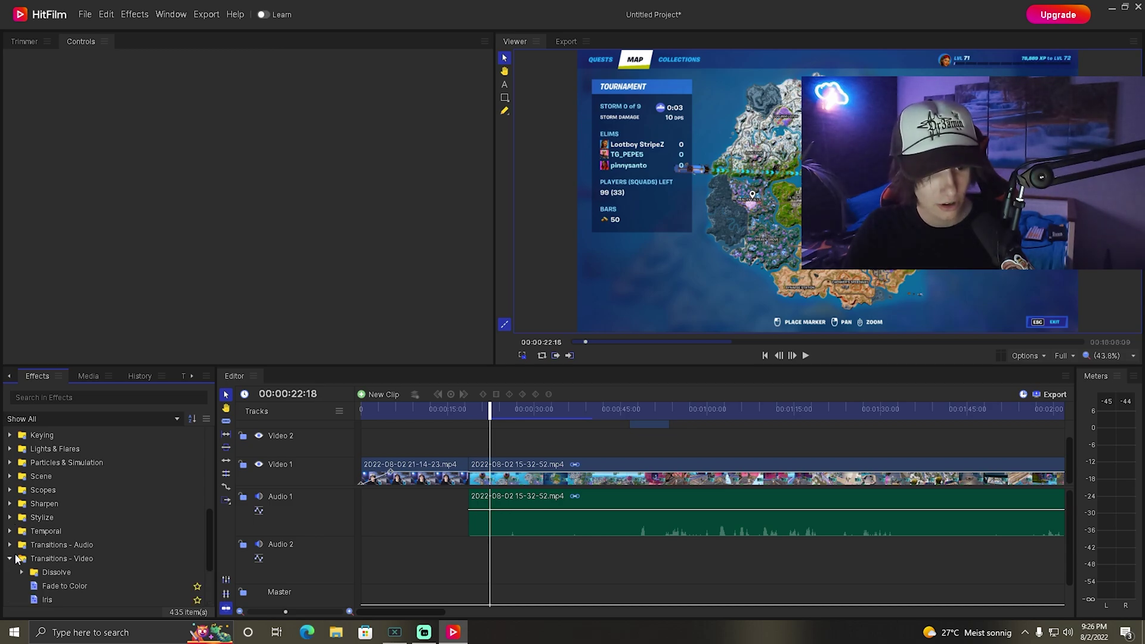
scroll(16, 558, "down", 3)
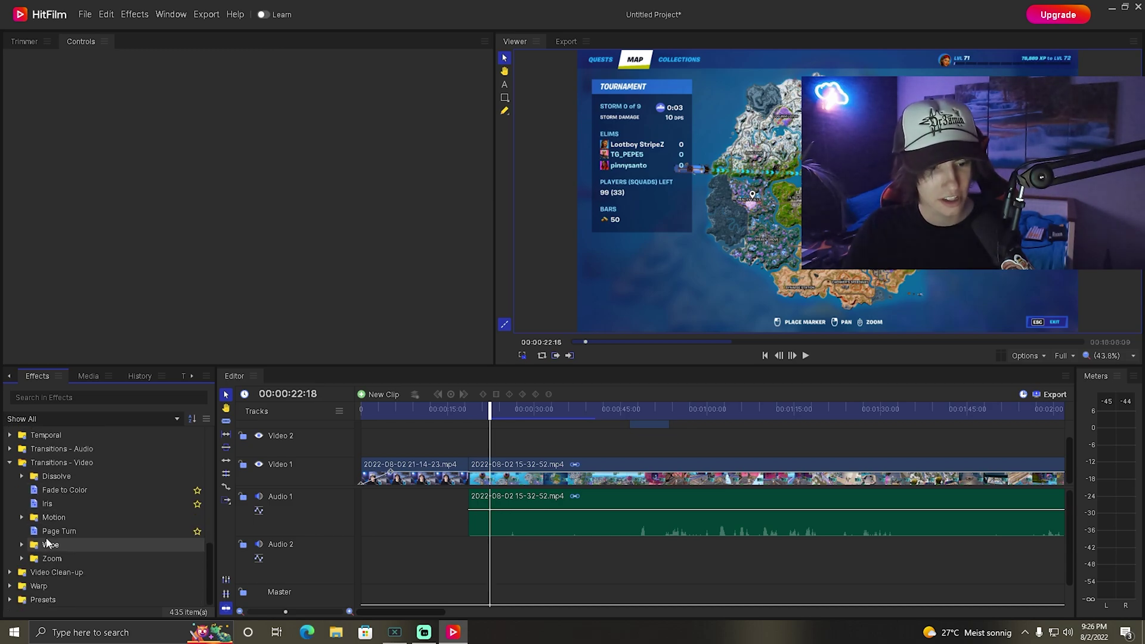
left_click(20, 515)
scroll(37, 513, "down", 1)
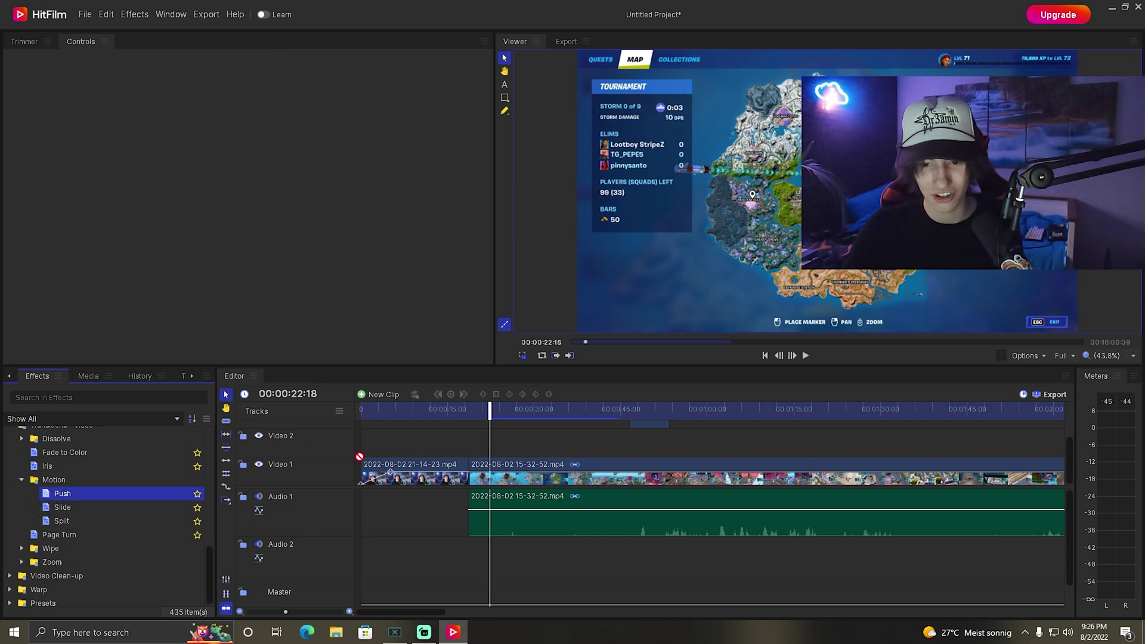
left_click_drag(469, 468, 469, 467)
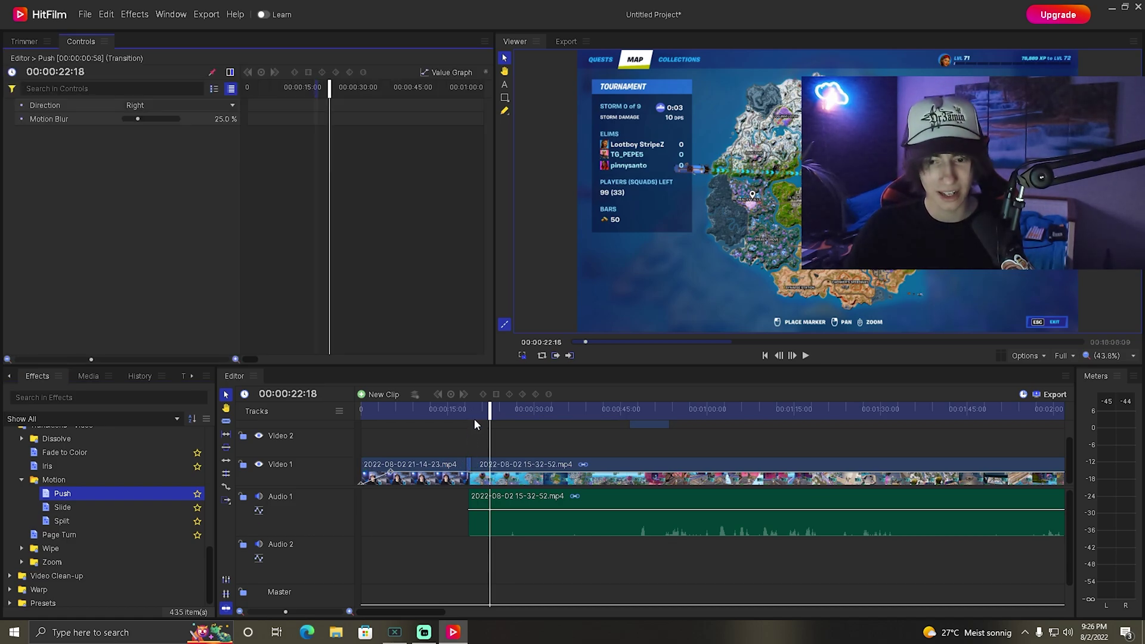
Play back the Push transition, then move the playhead to about 00:00:46:28.
left_click_drag(474, 420, 440, 403)
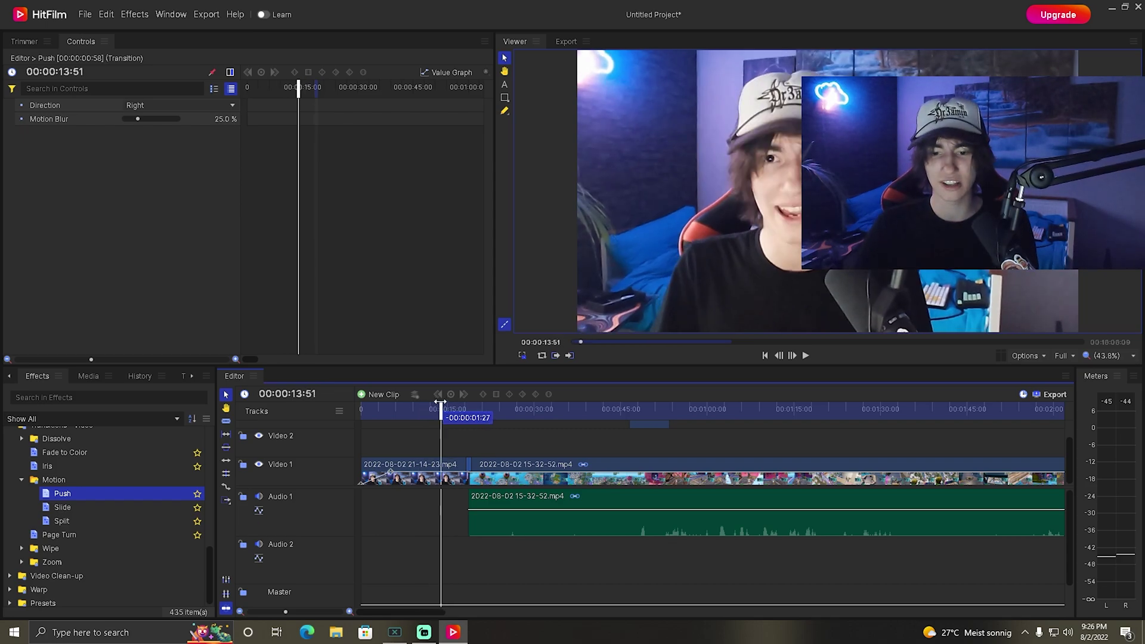
key("space")
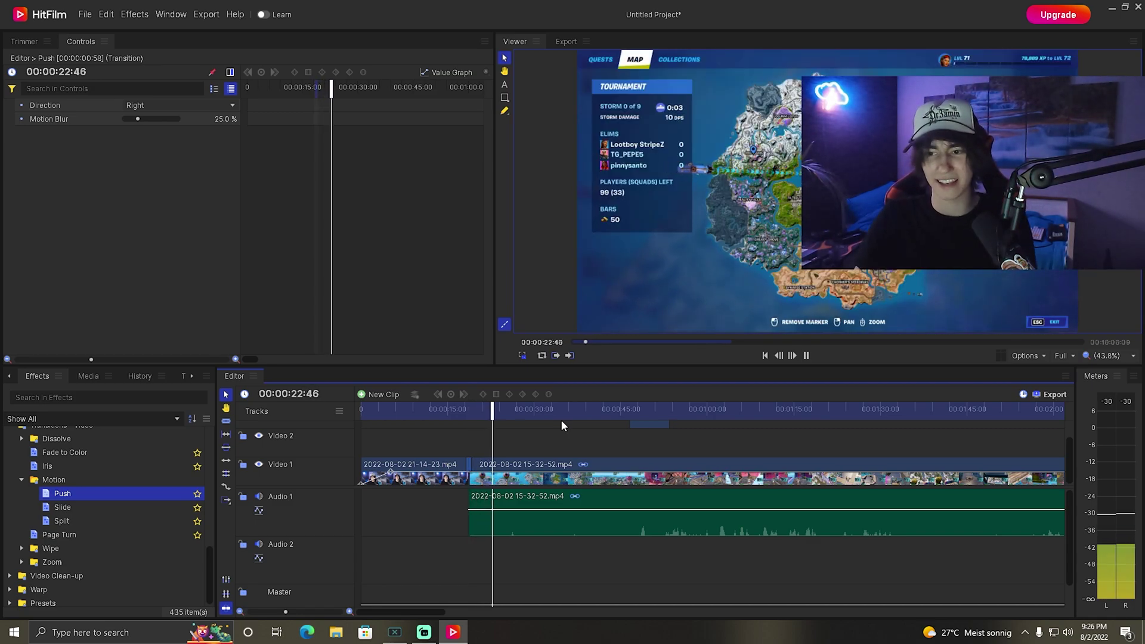
mouse_move(621, 410)
left_mouse_down()
mouse_move(670, 409)
mouse_move(629, 409)
left_mouse_up()
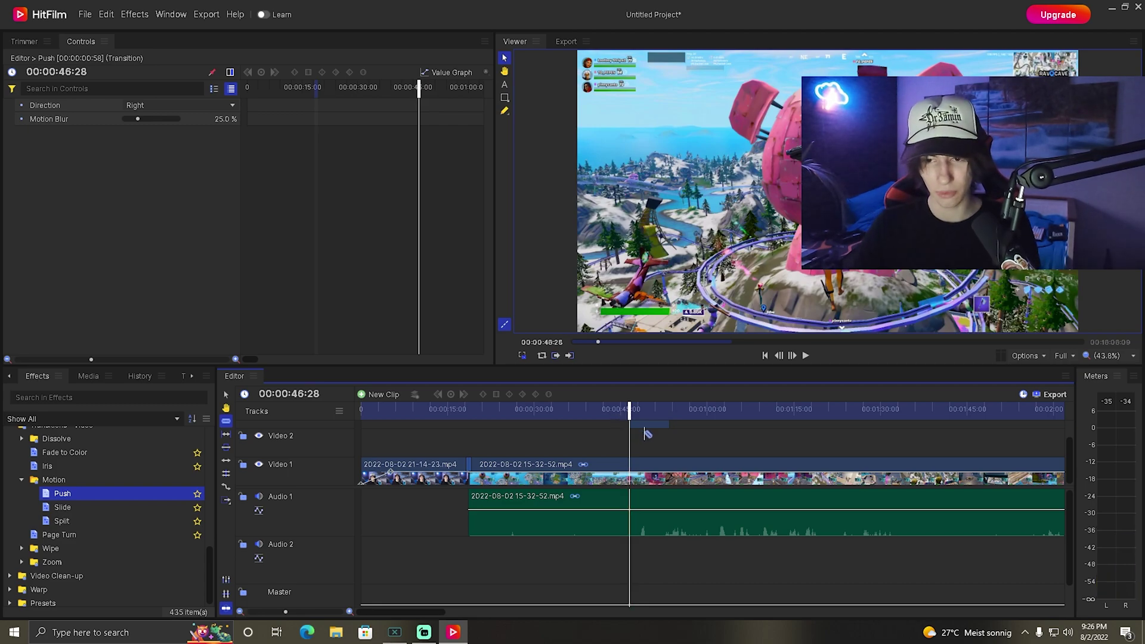
Slice the gameplay at 00:00:46:28, remove the middle section, and slide the rest against the intro.
left_click(632, 469)
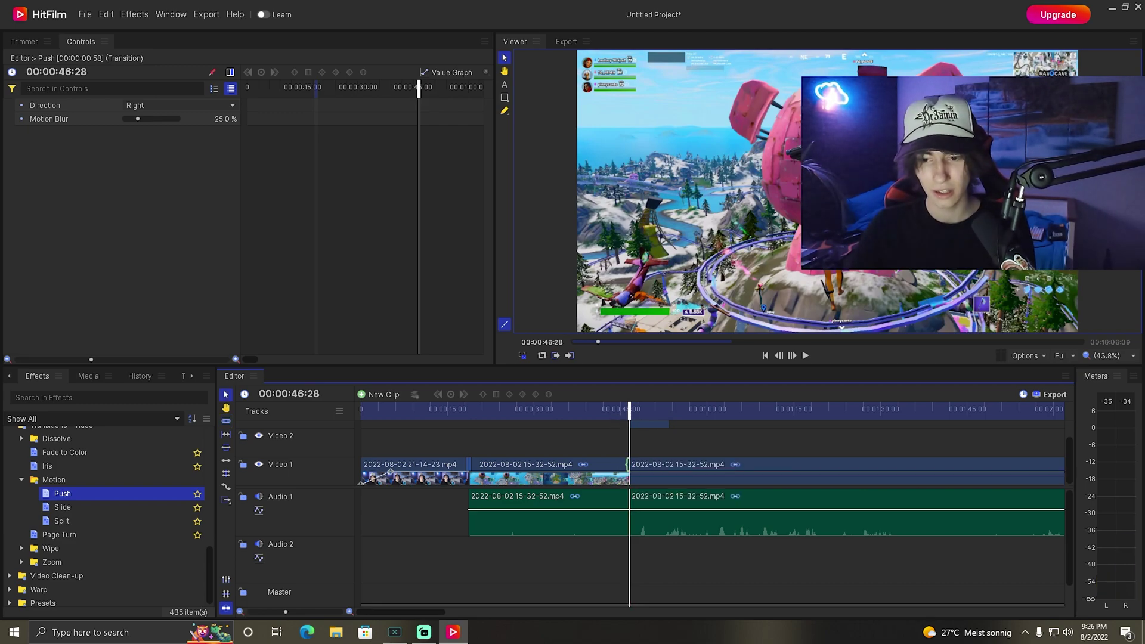
left_click(591, 409)
left_click(586, 481)
right_click(567, 478)
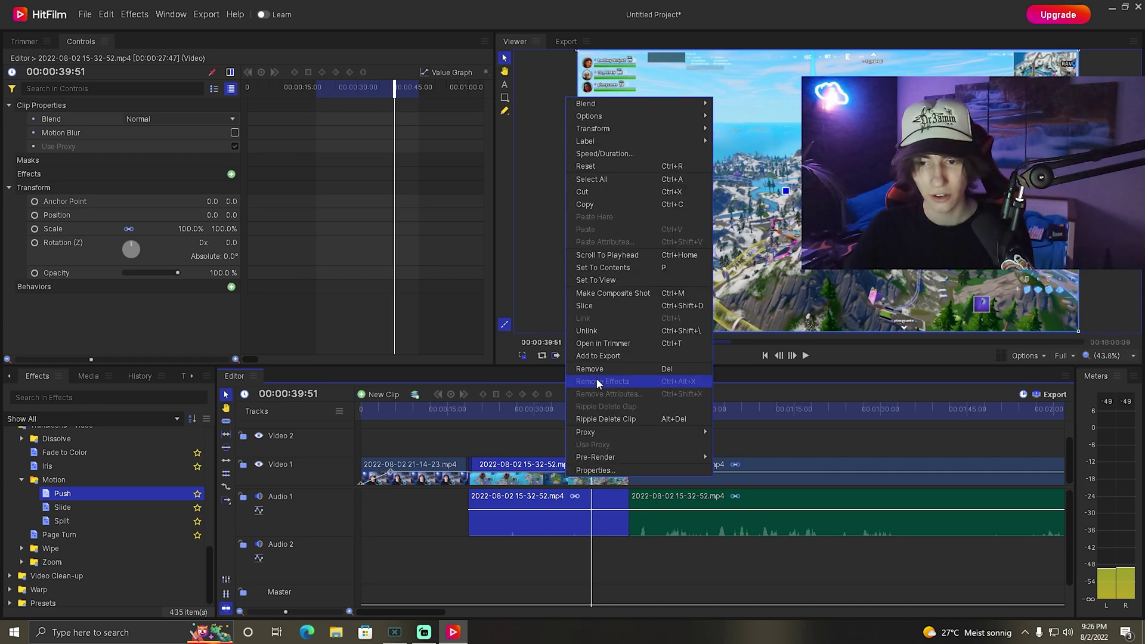
left_click(589, 370)
left_click_drag(676, 485, 511, 474)
Drop a Push transition on the new intro-gameplay cut and play it back.
left_click_drag(476, 410, 459, 409)
left_click_drag(469, 469, 469, 468)
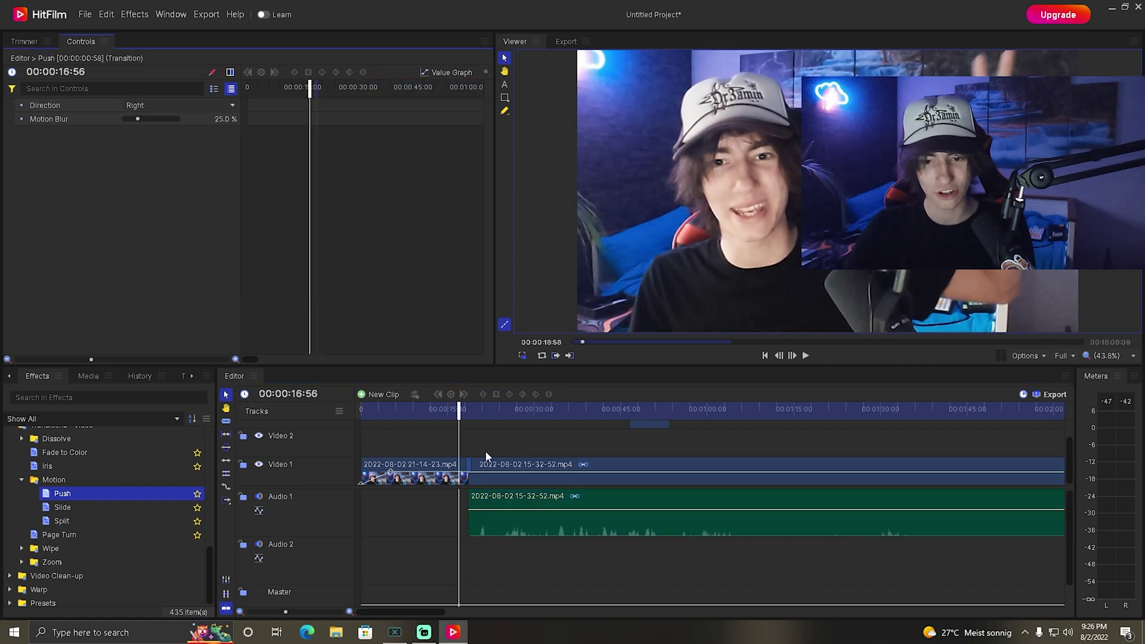
key("space")
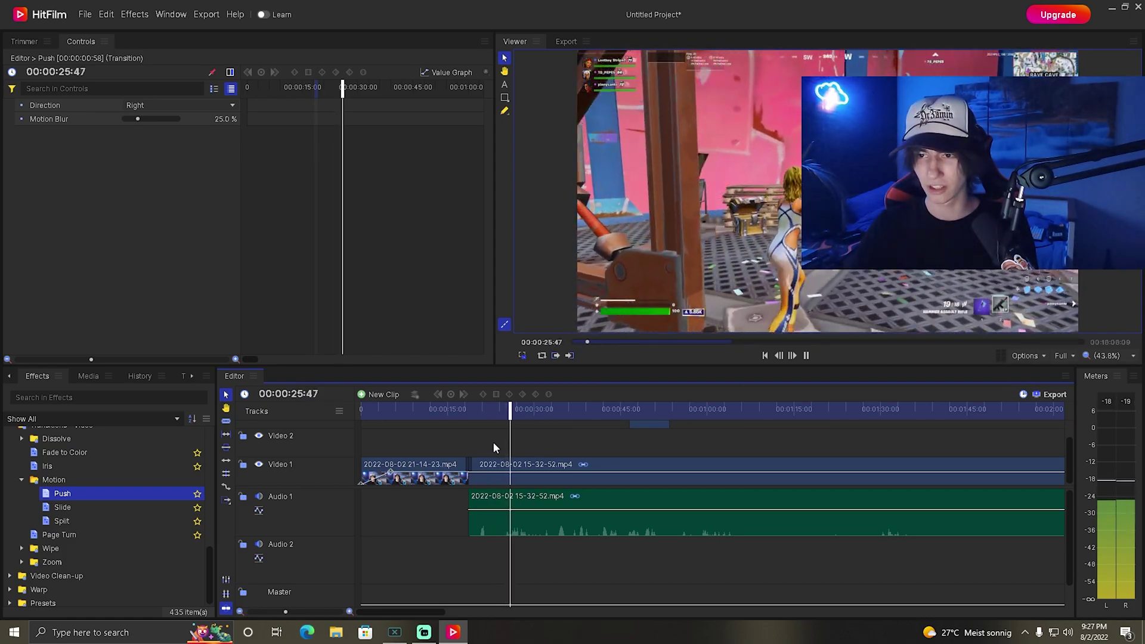
key("space")
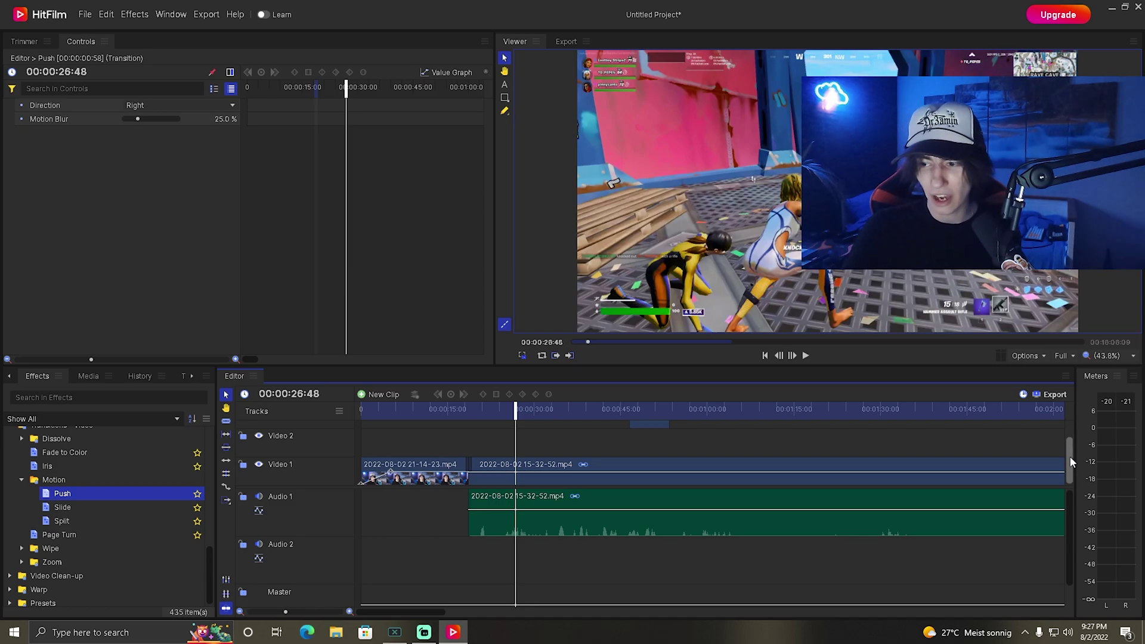
scroll(1070, 457, "up", 1)
Place the .mov text-message overlay on Video 2 and preview it up to 00:00:29:50.
left_click_drag(655, 433, 528, 460)
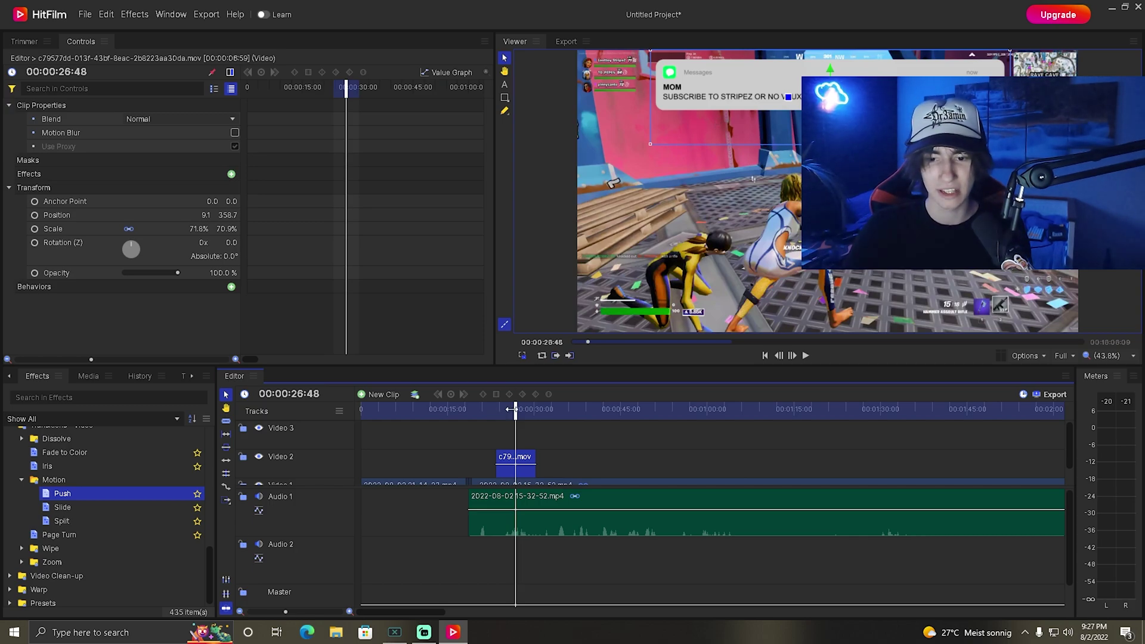
left_click_drag(513, 410, 490, 409)
key("space")
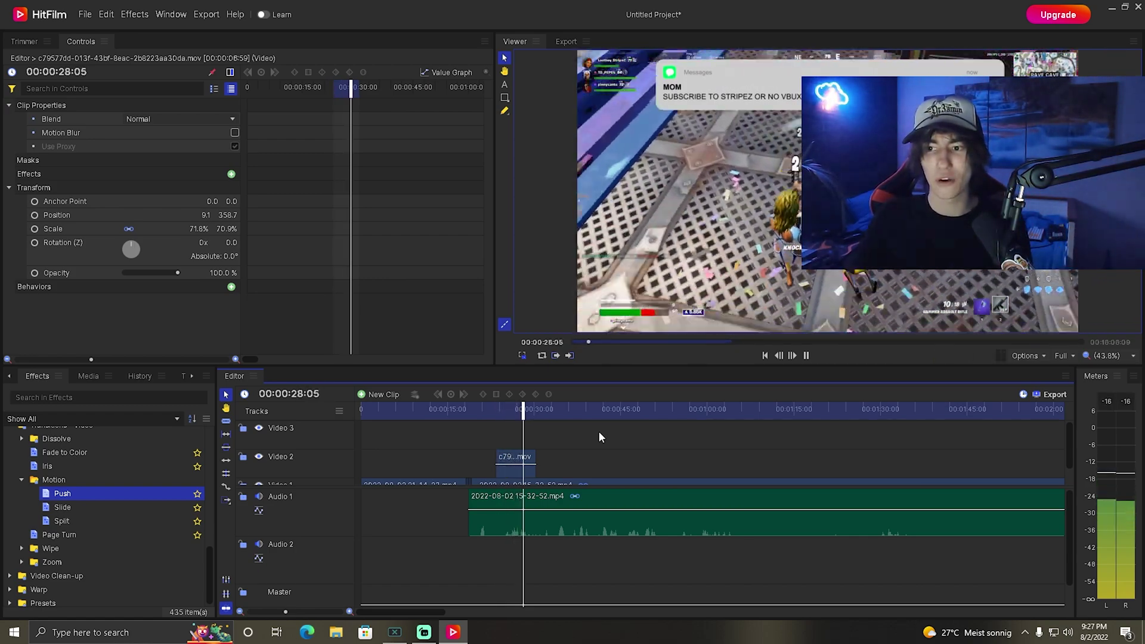
key("space")
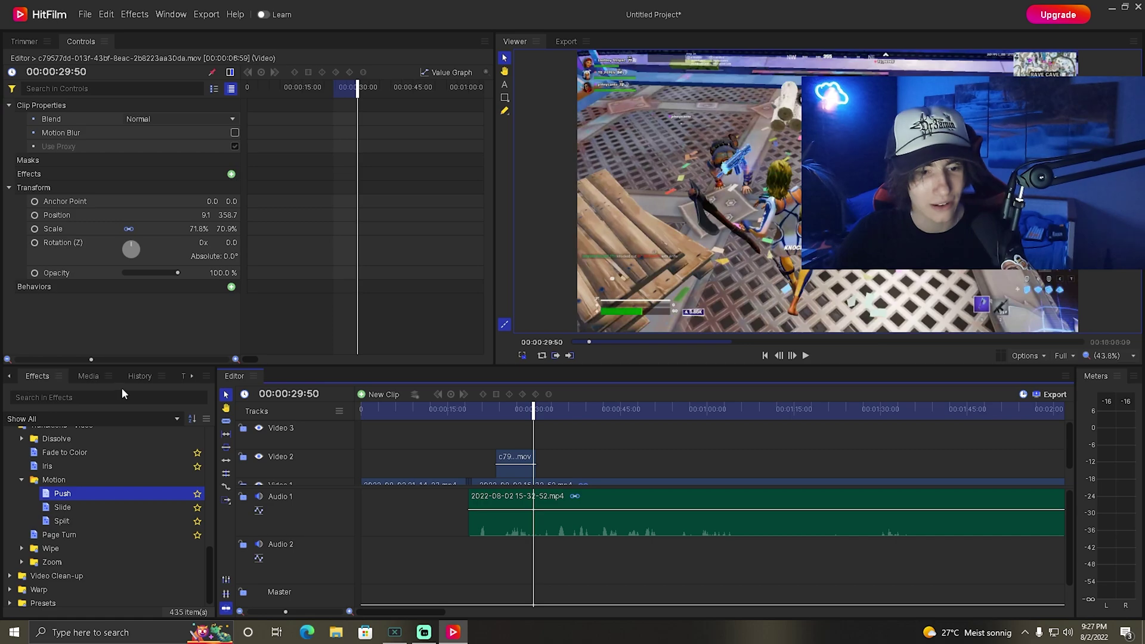
Drag the Discord green-screen clip from Media onto Video 2 near 00:00:30.
left_click(91, 377)
left_click_drag(38, 523, 554, 457)
left_click(566, 411)
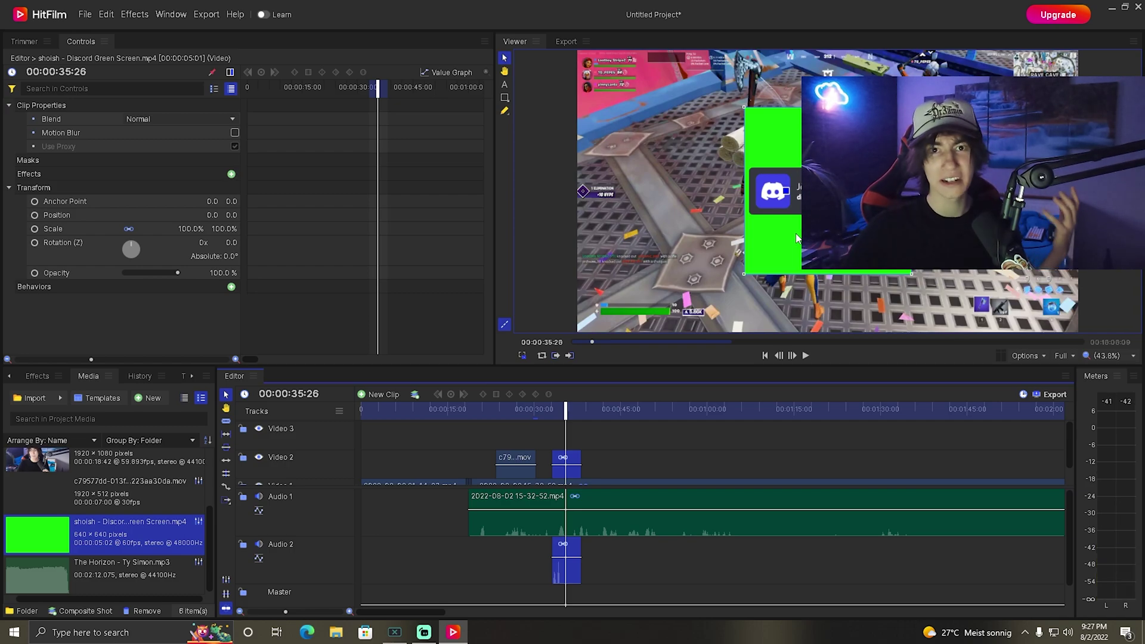
Switch back to the Effects list and move to a frame showing the green screen.
left_click(37, 375)
mouse_move(570, 411)
left_mouse_down()
mouse_move(554, 415)
mouse_move(577, 416)
left_mouse_up()
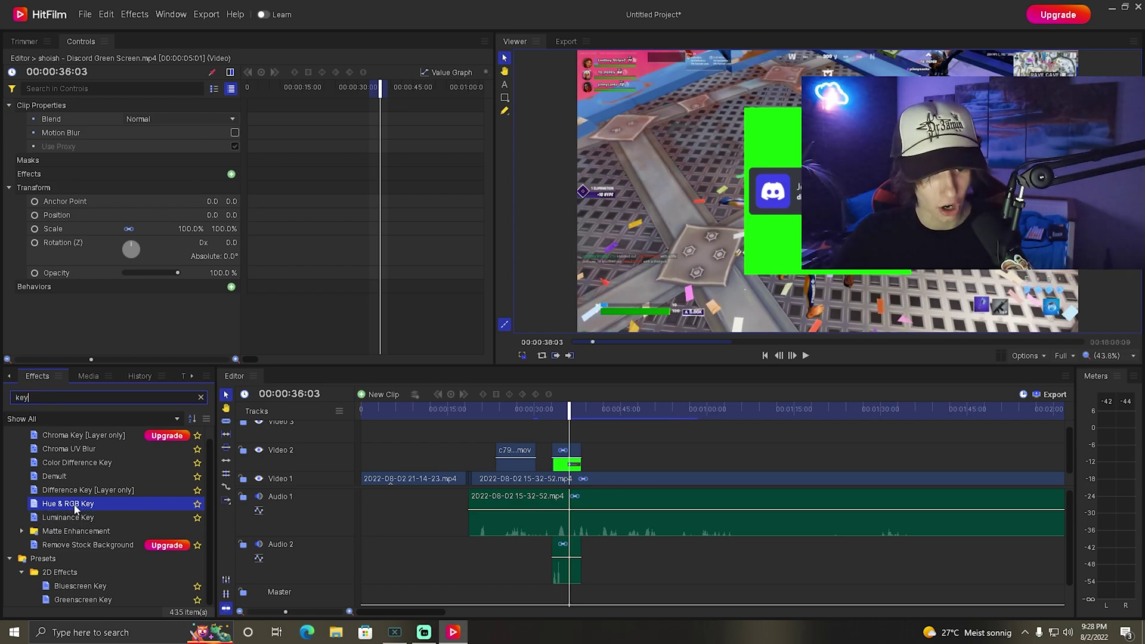
Apply a Hue & RGB Key to the Discord clip, sampling its green background (18, 255, 5).
left_click_drag(83, 491, 567, 463)
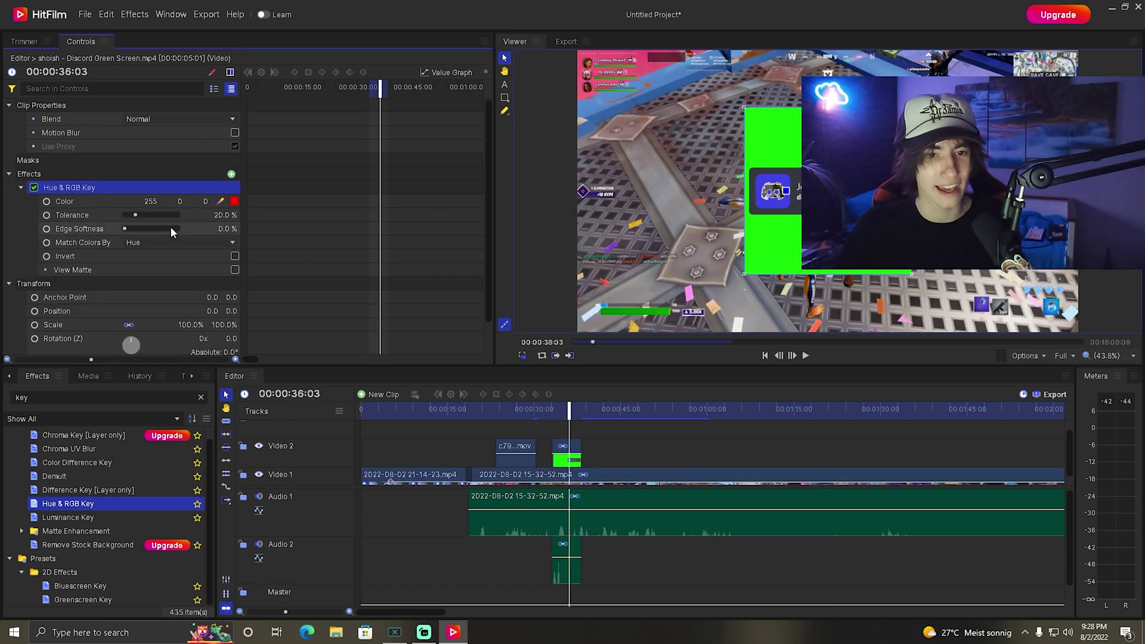
left_click(220, 202)
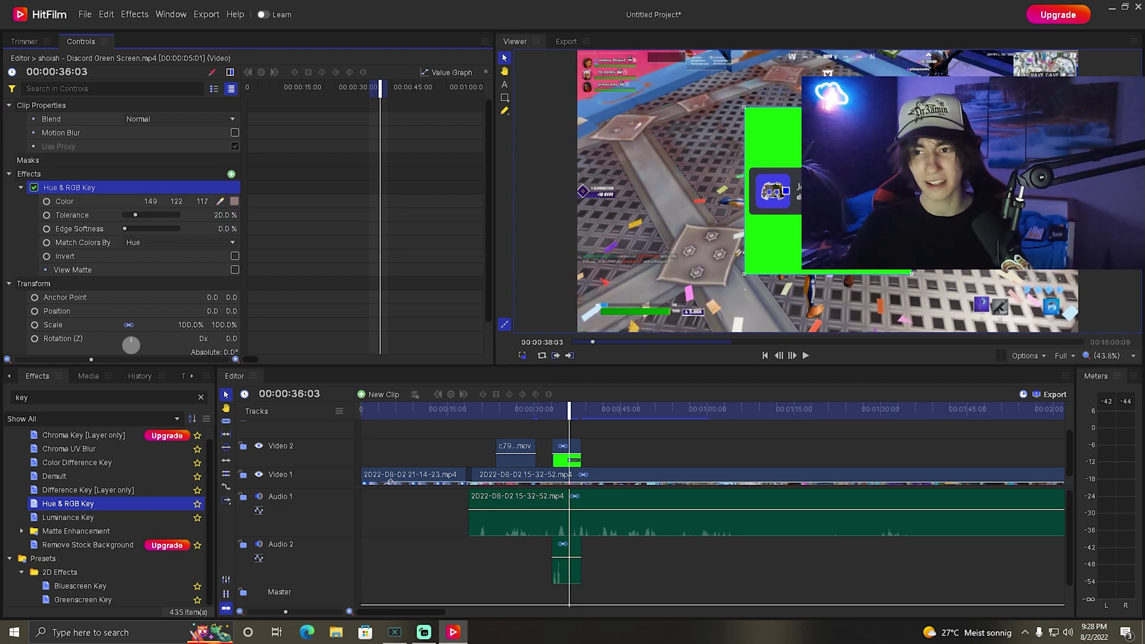
left_click(780, 139)
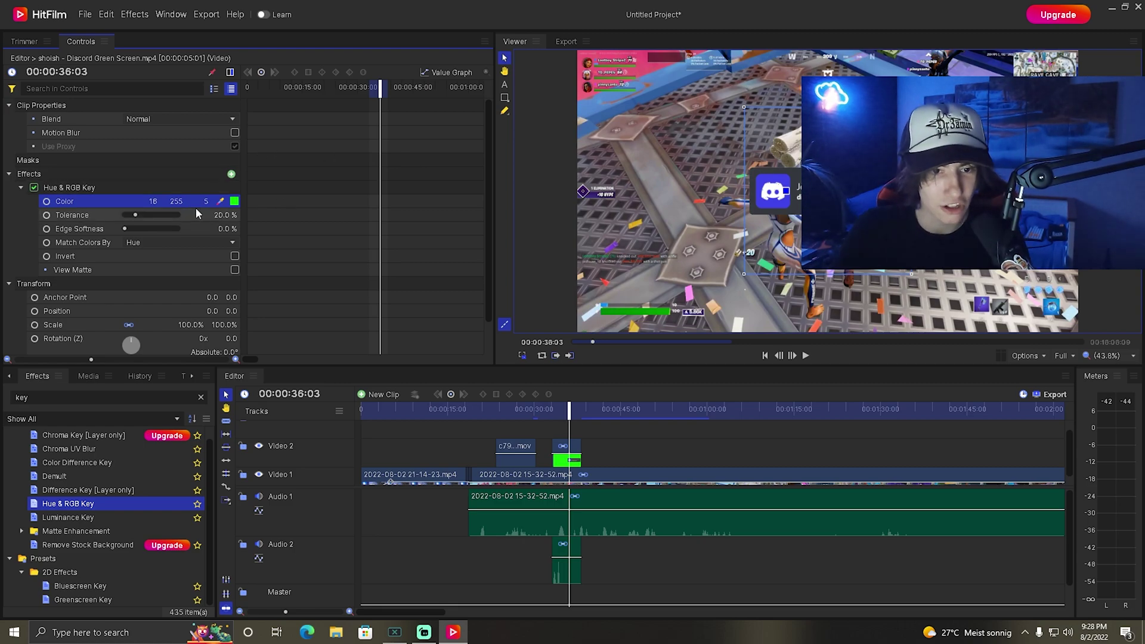
Lower the Discord overlay by setting its Anchor Point Y to 422.
scroll(196, 206, "down", 1)
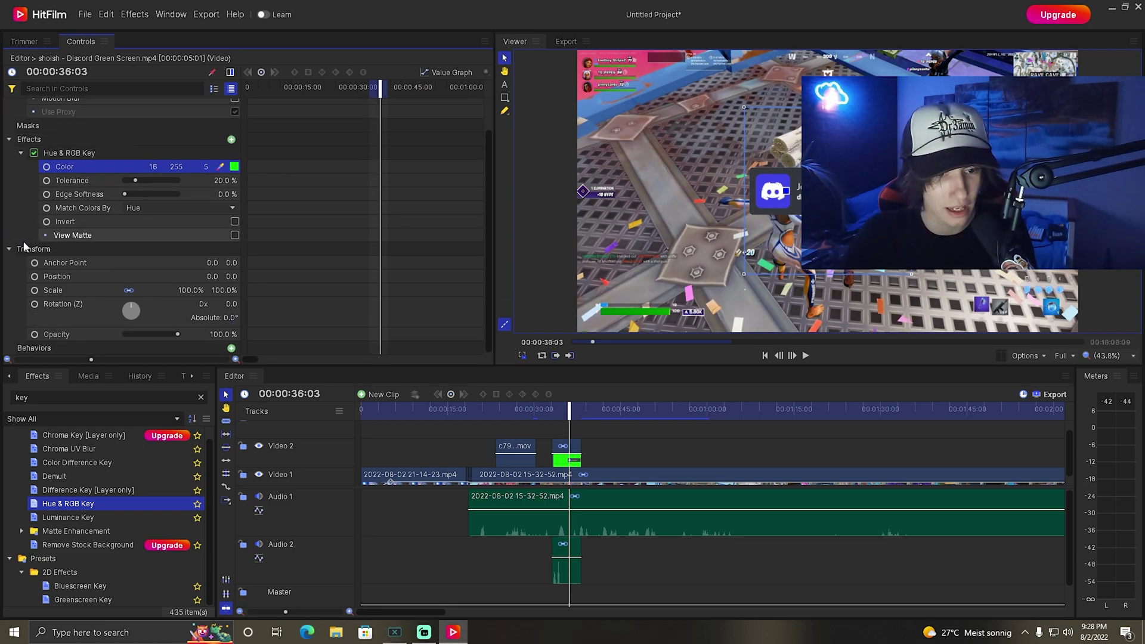
left_click_drag(232, 263, 277, 263)
left_click_drag(568, 412, 552, 412)
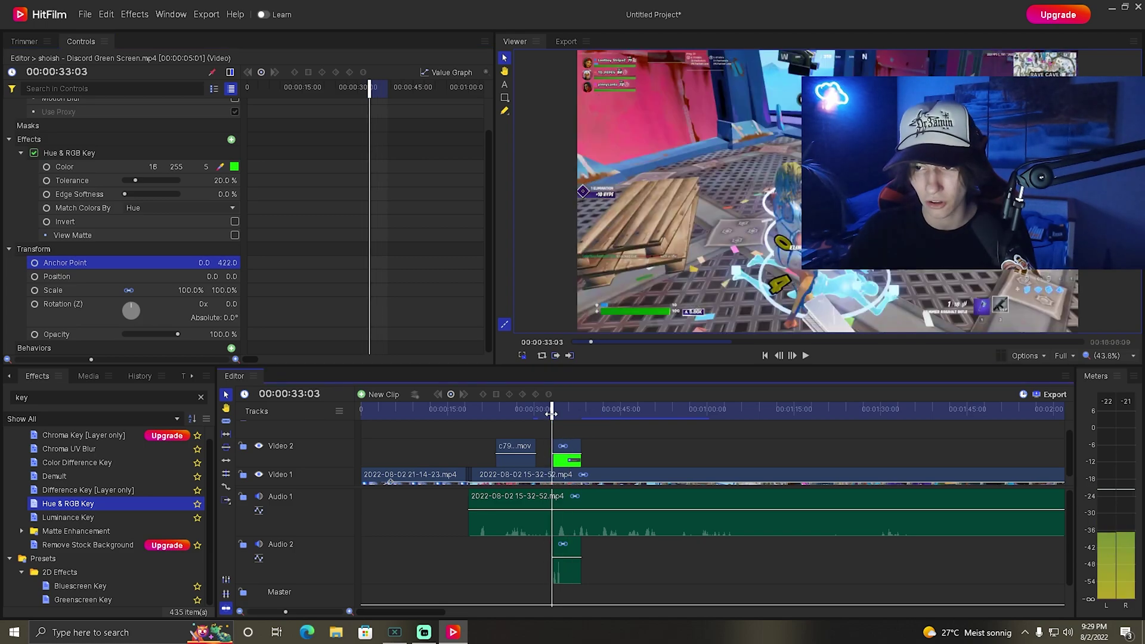
key("space")
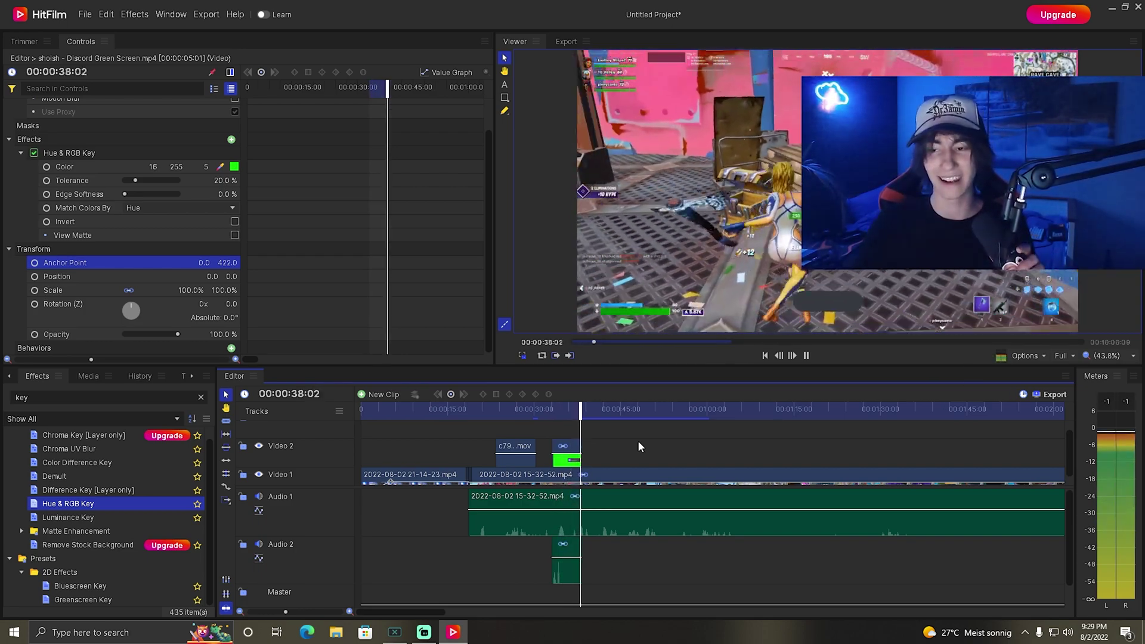
key("space")
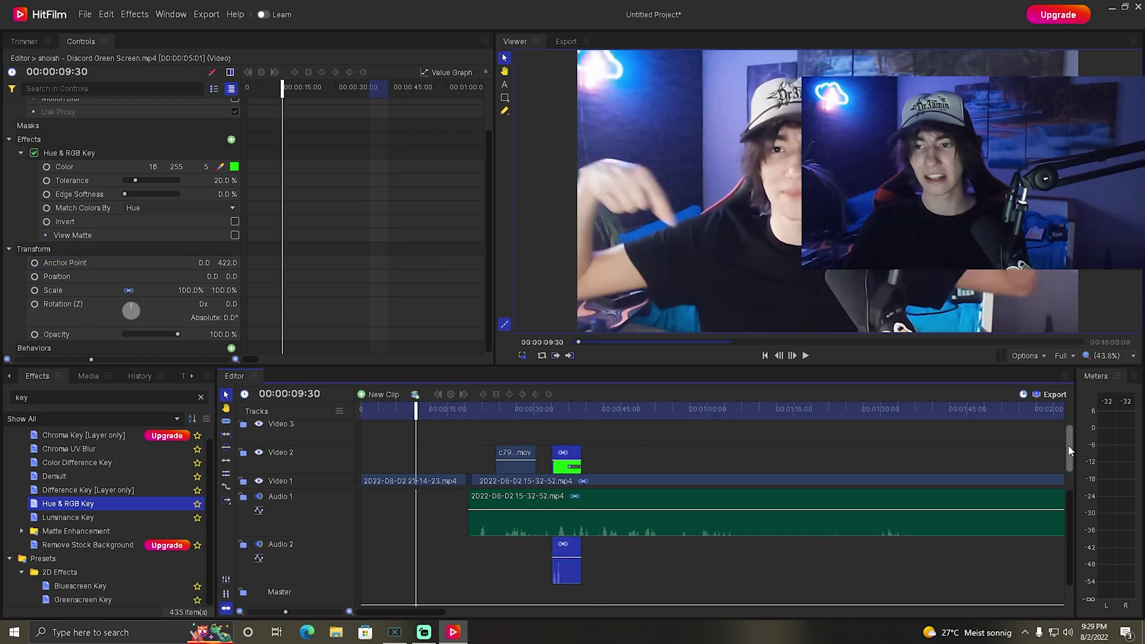
Move the keyed Discord clip on Video 2 to start at 00:00:09:30.
left_click_drag(1069, 446, 1068, 449)
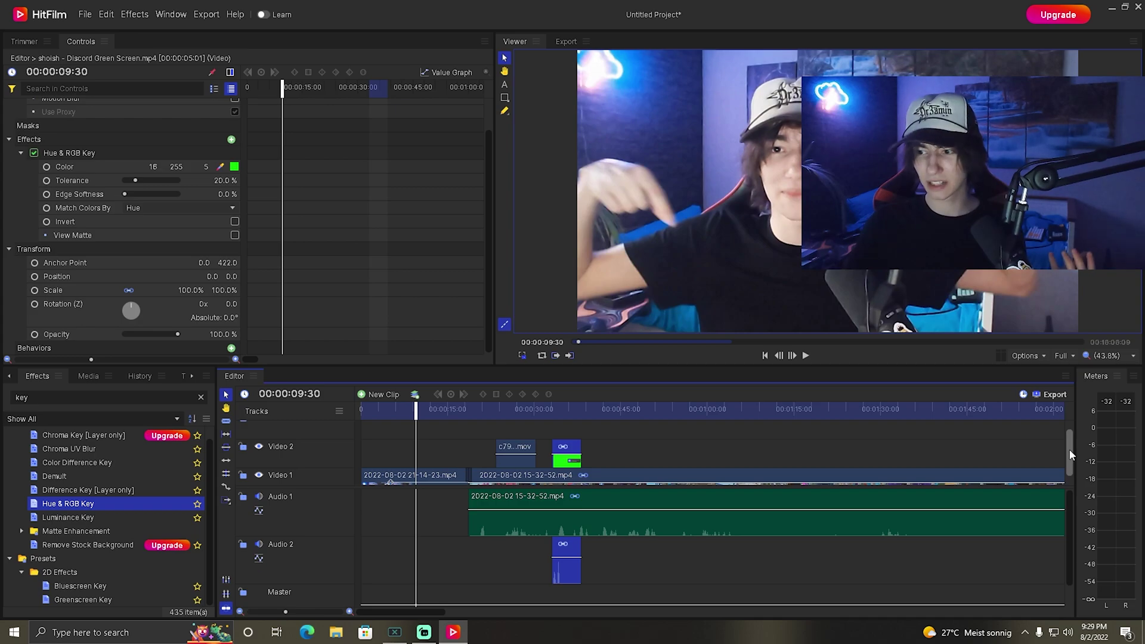
scroll(555, 459, "down", 1)
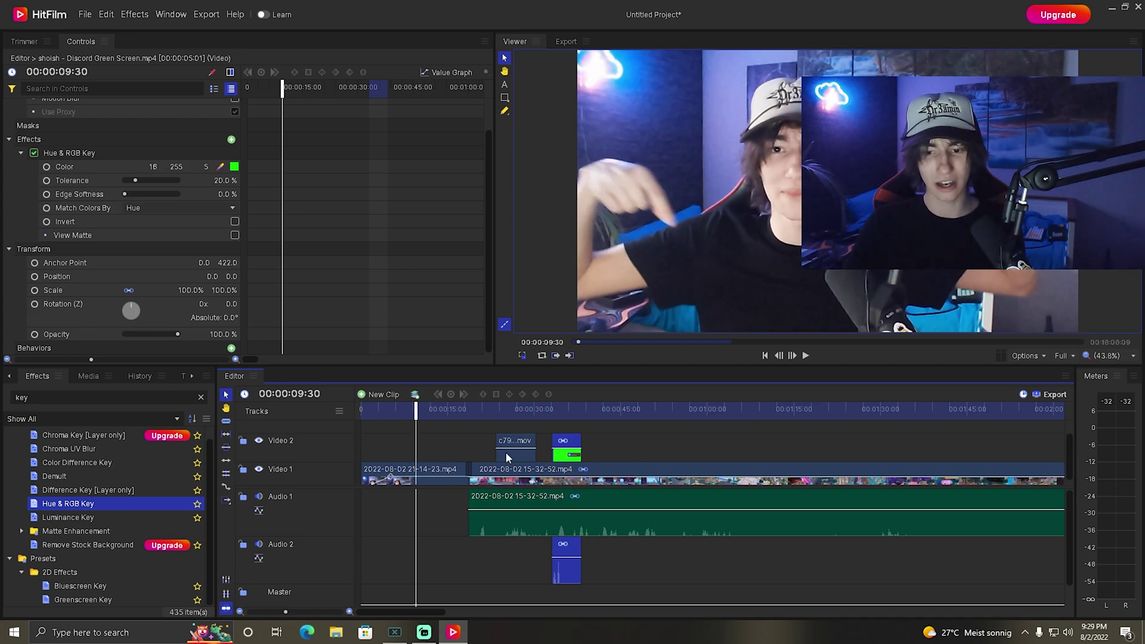
left_click_drag(559, 461, 428, 451)
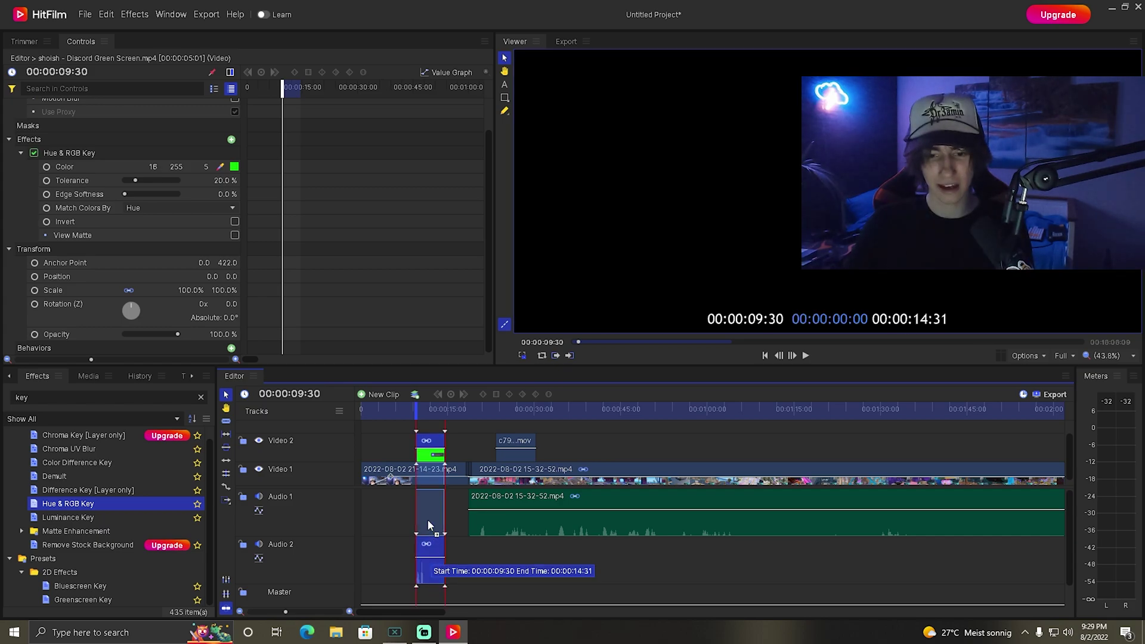
Unlink the Discord clip's audio and place it on the Audio 1 track.
right_click(427, 577)
left_click(448, 432)
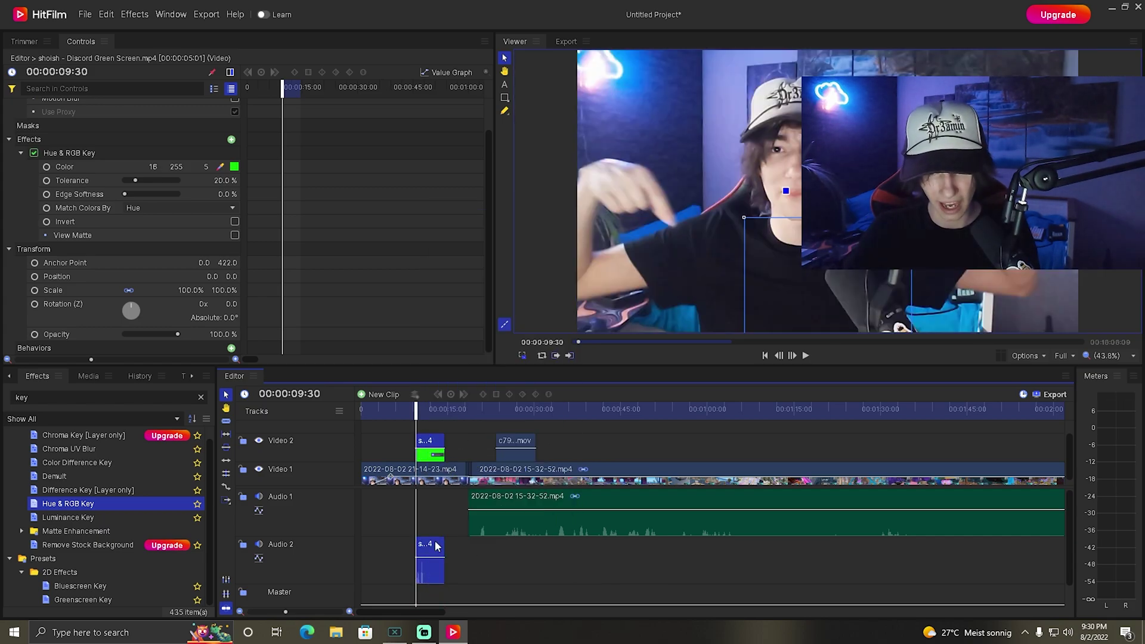
left_click_drag(429, 574, 427, 523)
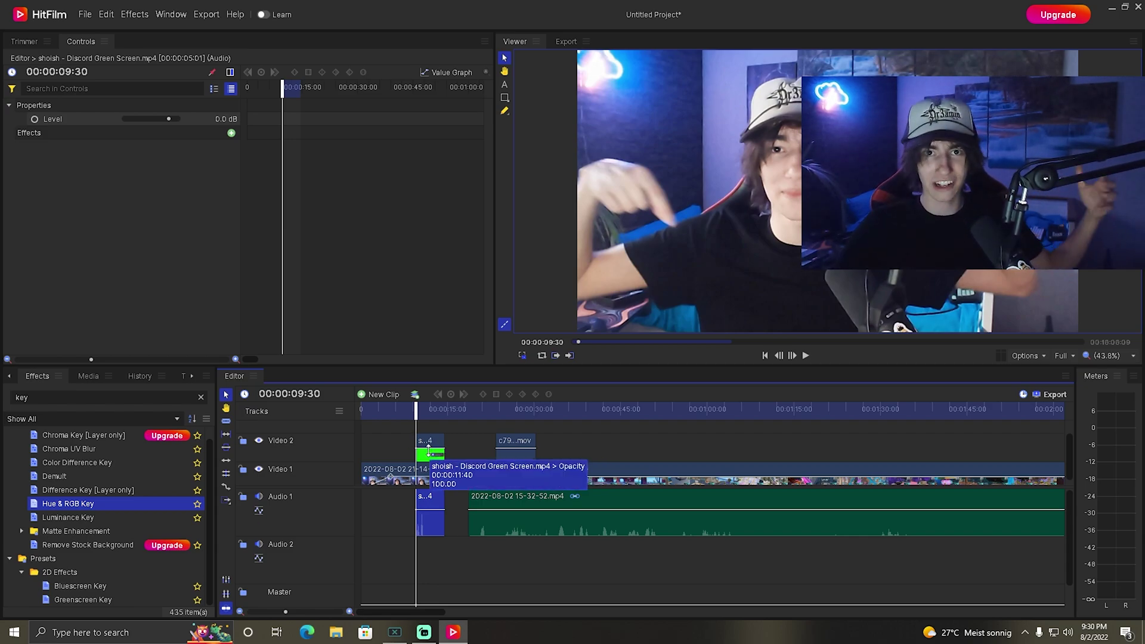
left_click(405, 410)
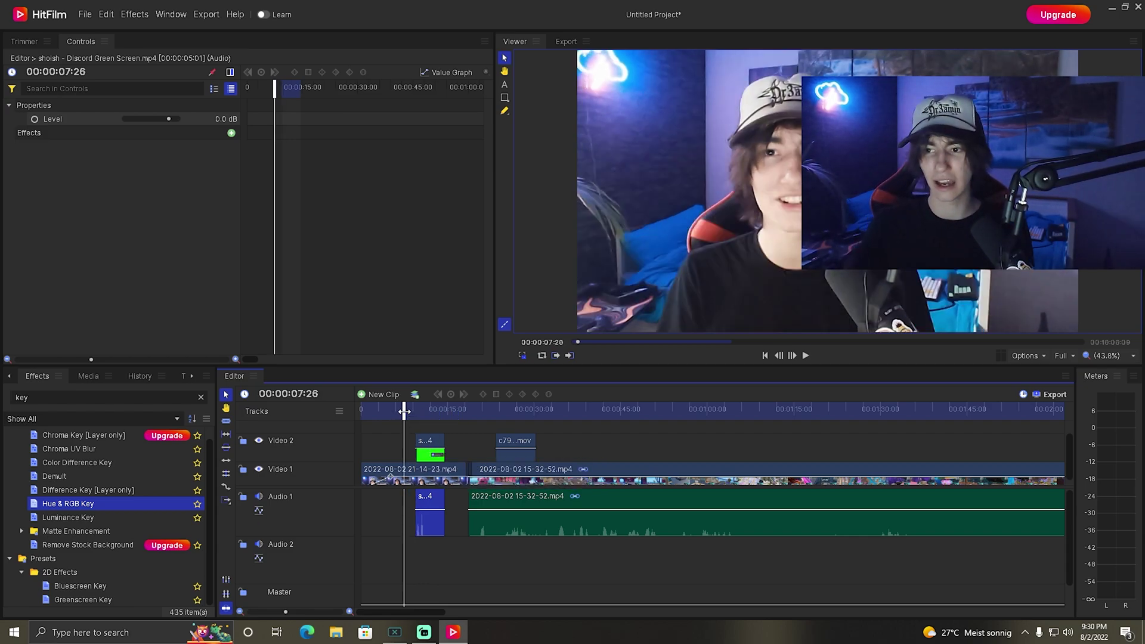
Play back the Discord overlay section and skip further into the gameplay.
key("space")
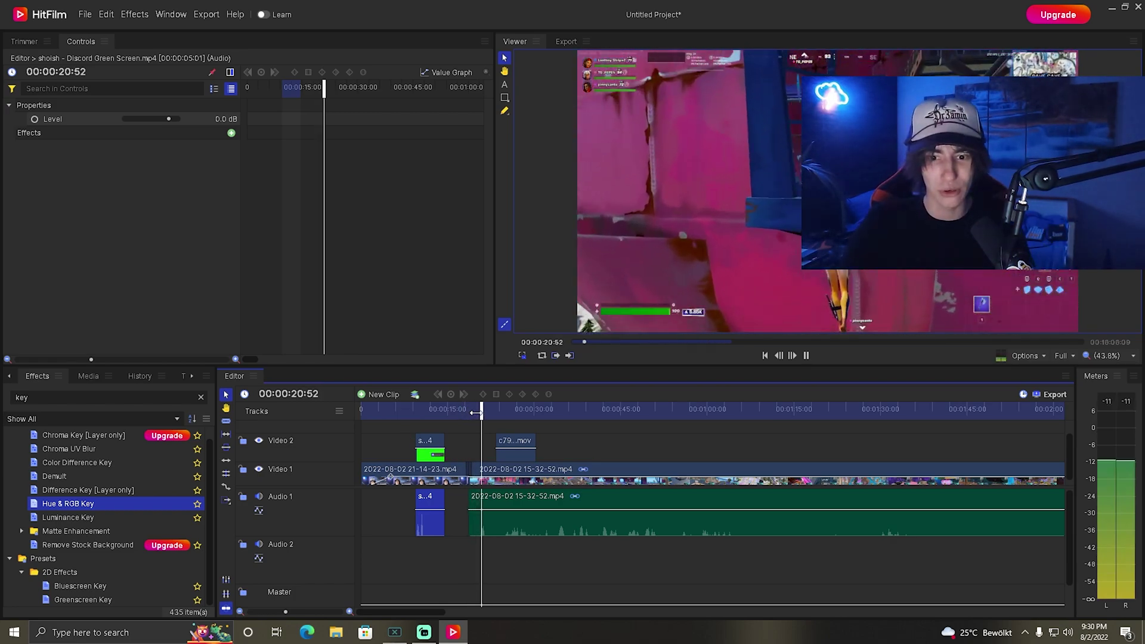
left_click_drag(485, 411, 549, 413)
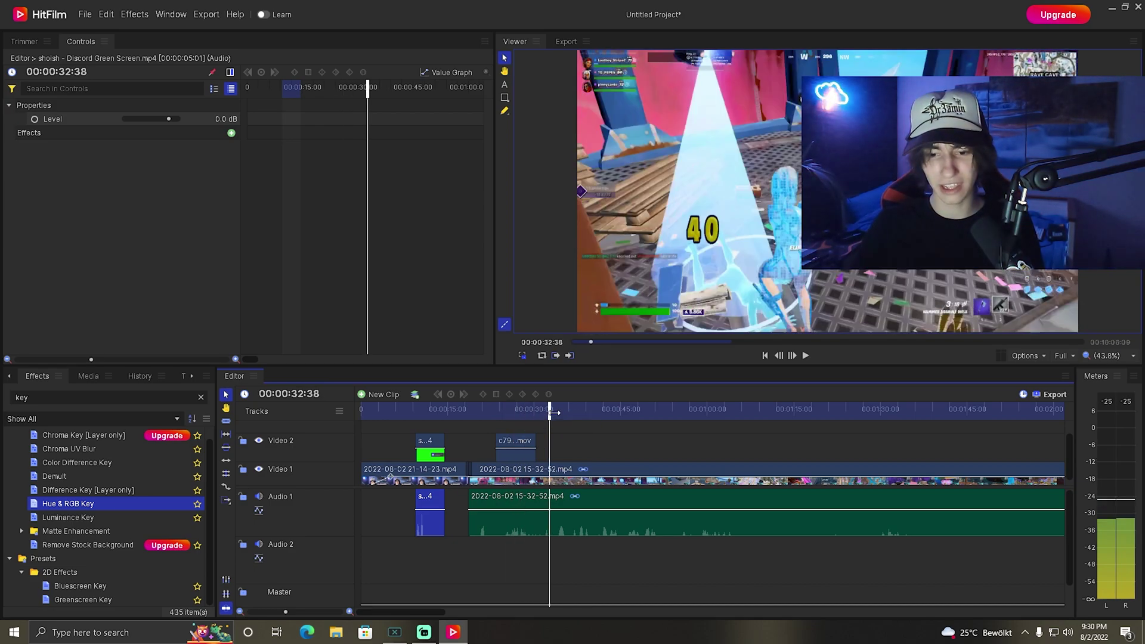
Place The Horizon - Ty Simon.mp3 at the start of Audio 2 and turn its volume down.
left_click(88, 377)
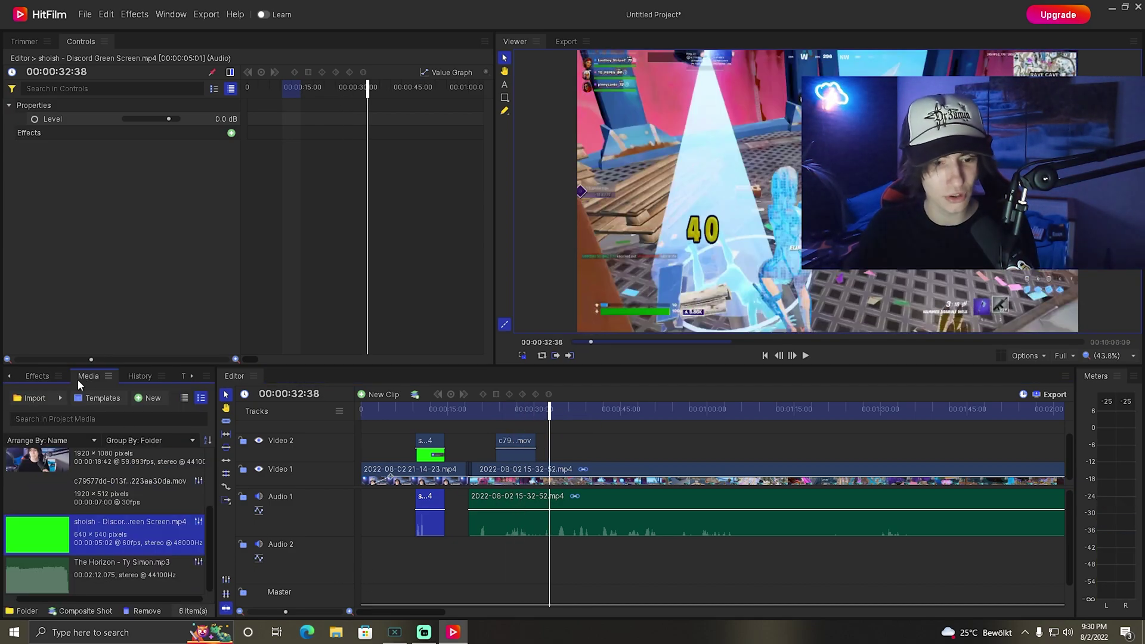
scroll(87, 514, "down", 2)
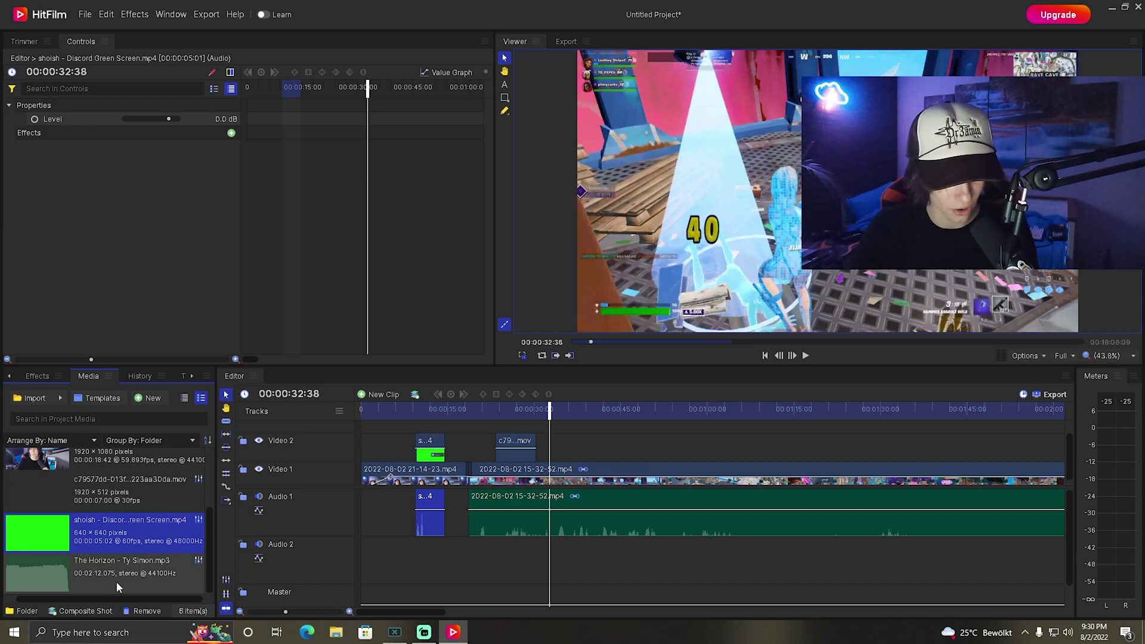
left_click_drag(116, 581, 361, 574)
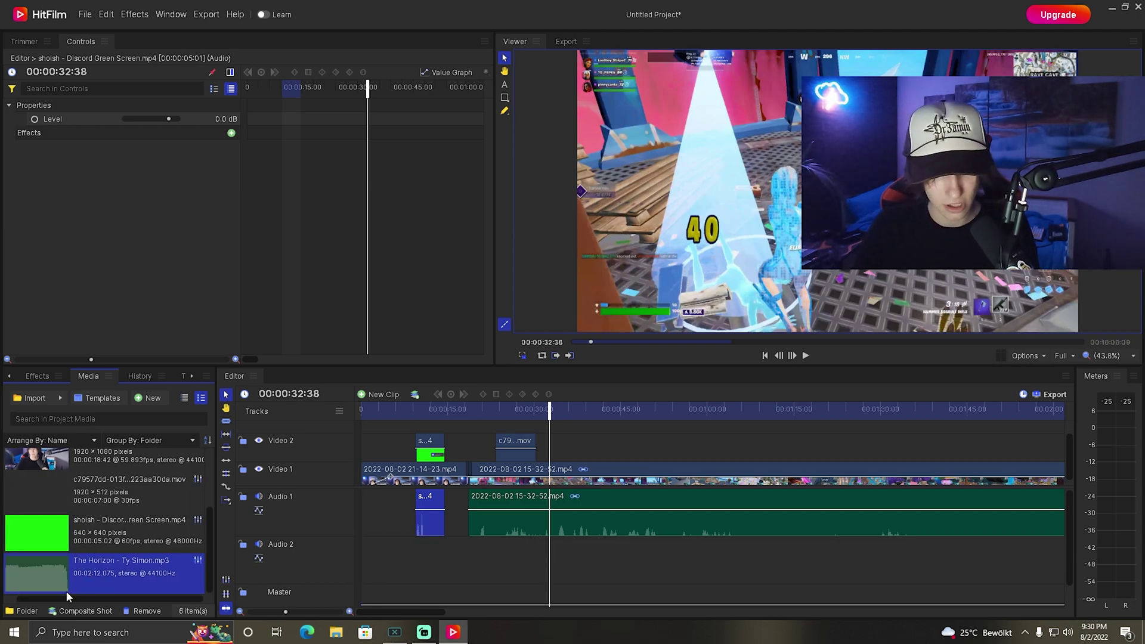
left_click_drag(67, 596, 364, 574)
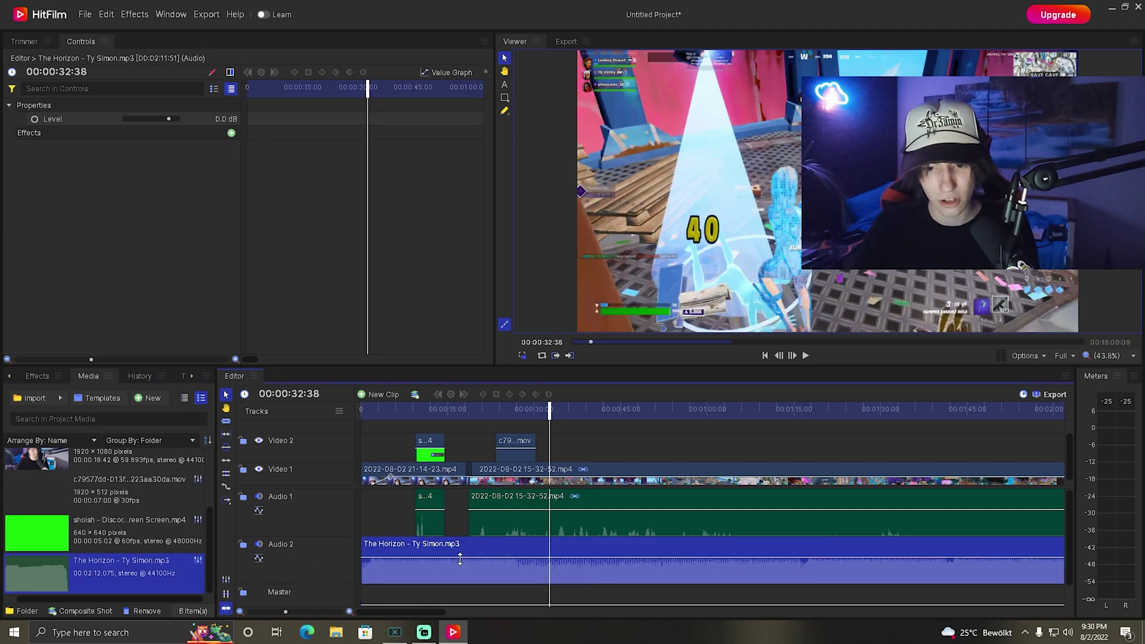
left_click_drag(460, 558, 457, 577)
Play the edit from the start and lower the music further to -42.6 dB.
left_click(460, 411)
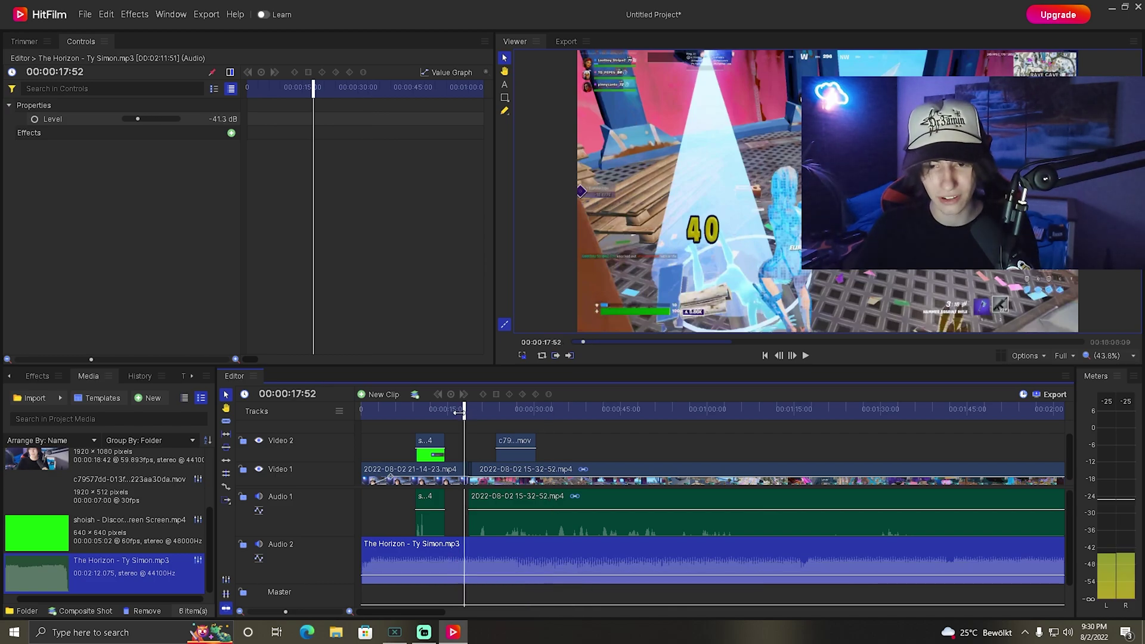
key("Home")
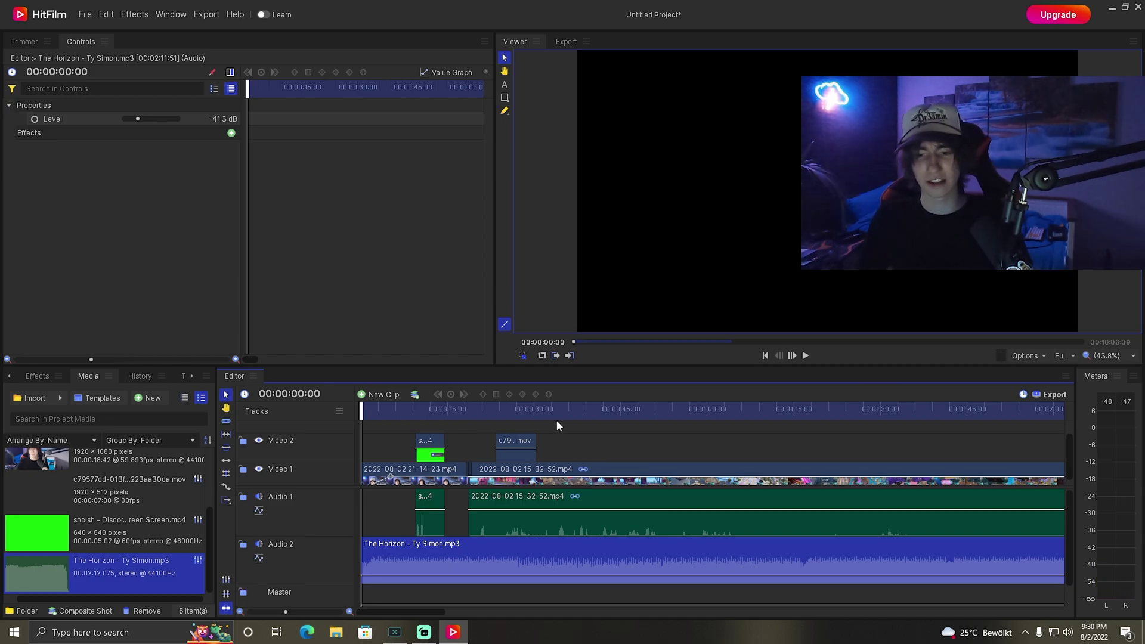
key("space")
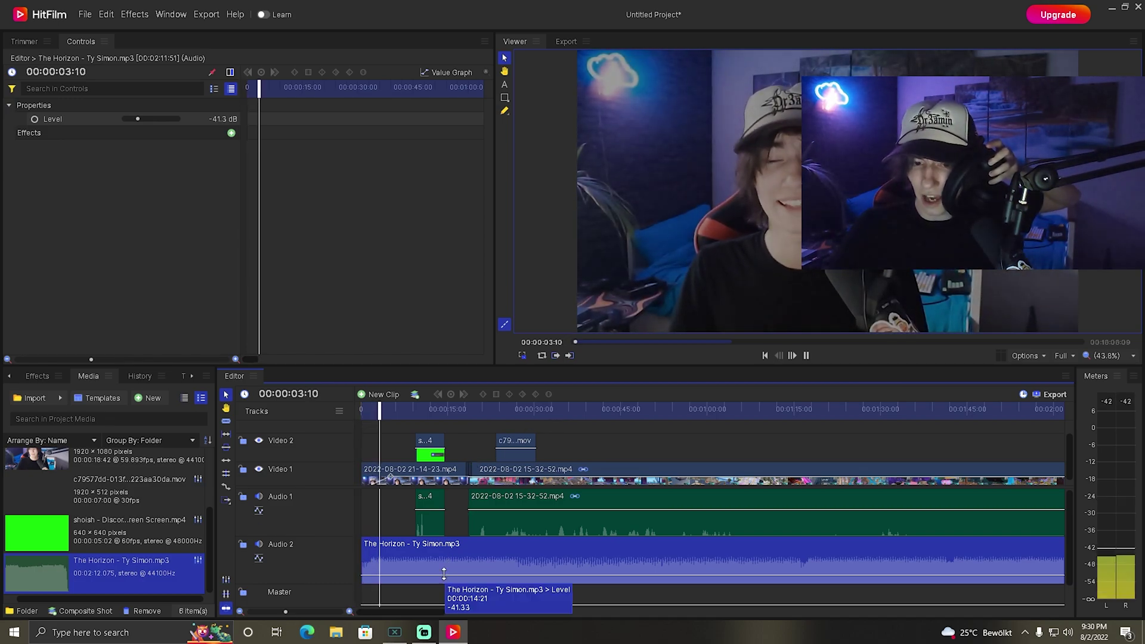
key("space")
left_click_drag(444, 575, 443, 577)
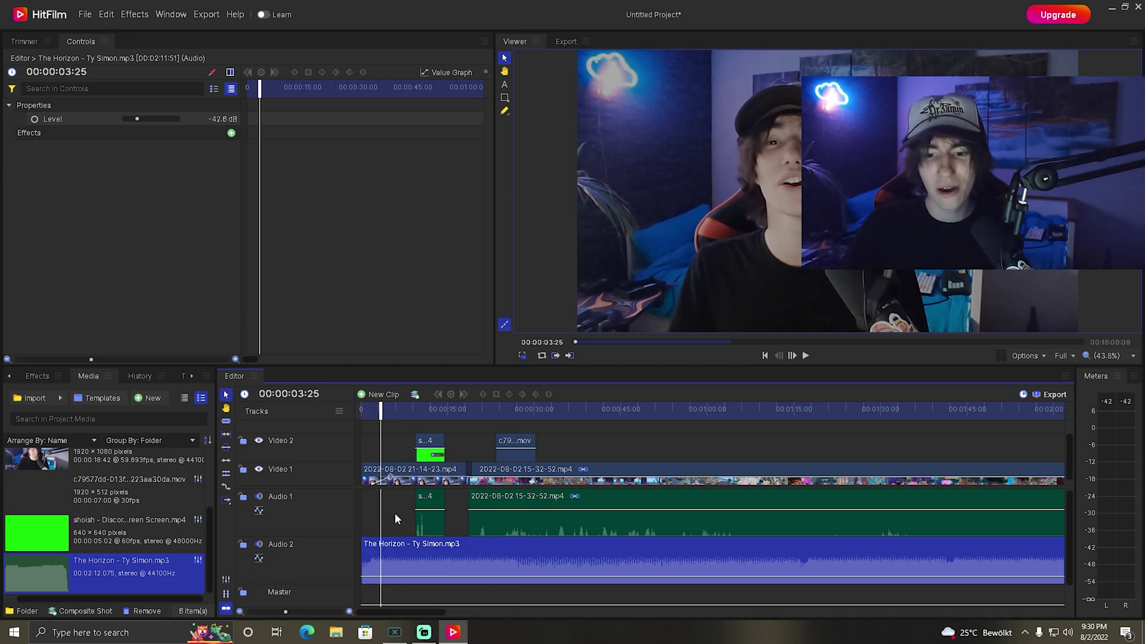
key("space")
left_click(470, 409)
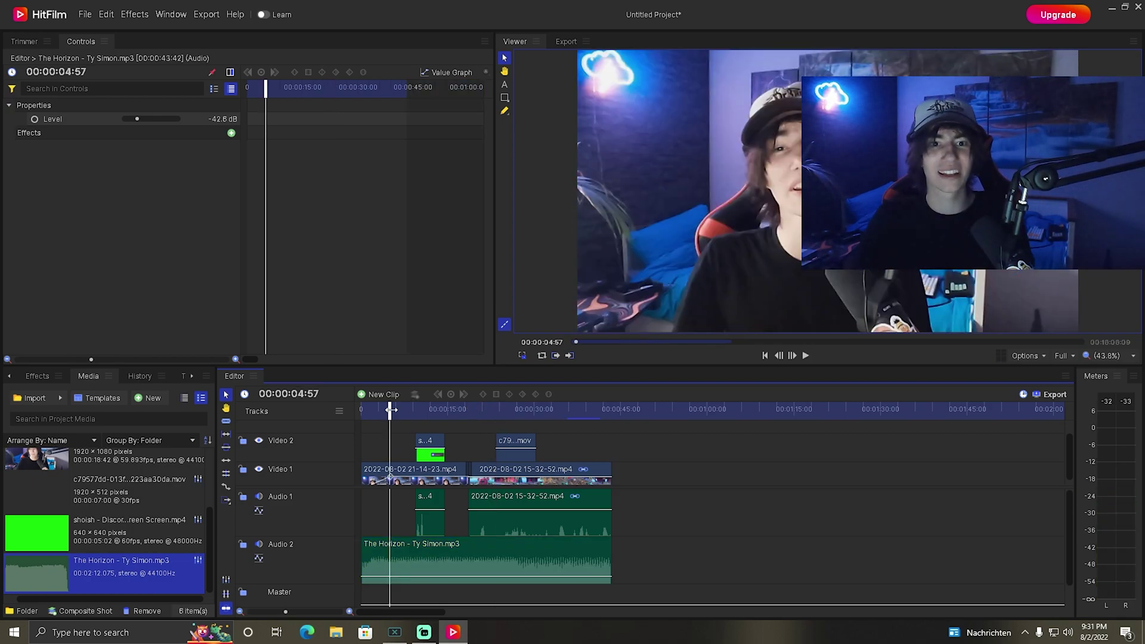
Export the whole timeline contents with YouTube 1080p HD, accepting the watermark warning.
left_click(206, 14)
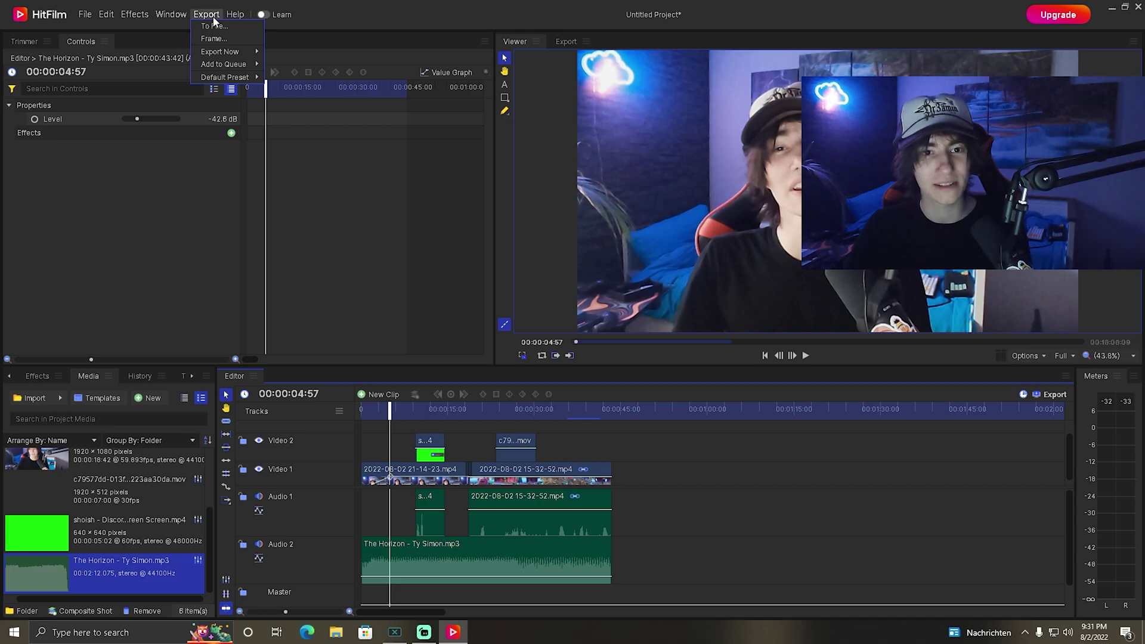
mouse_move(220, 53)
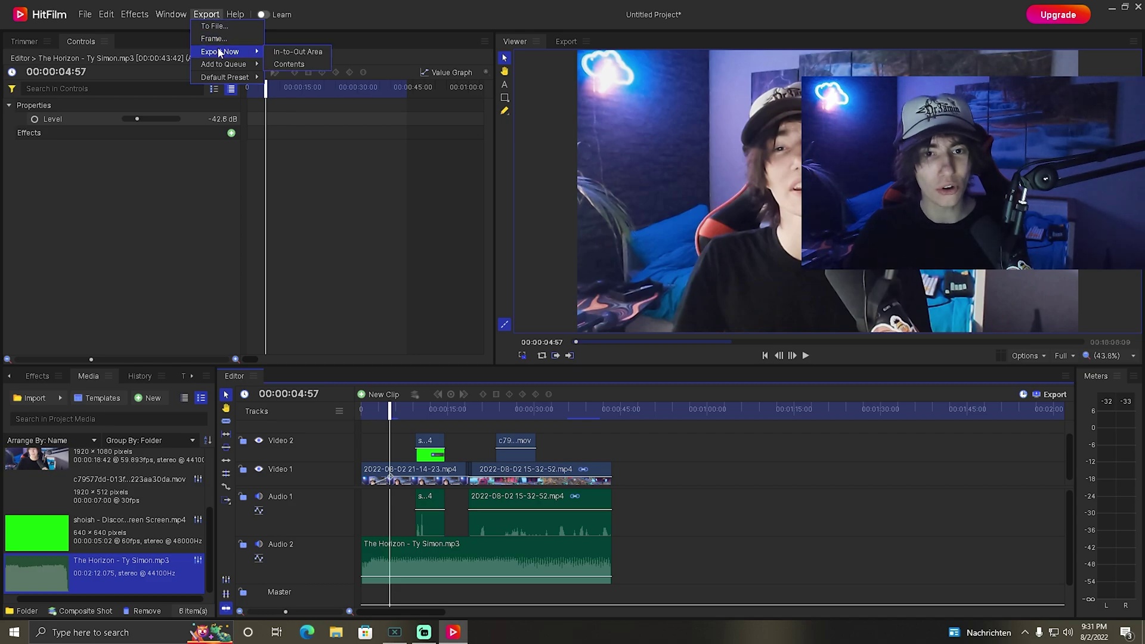
left_click(289, 64)
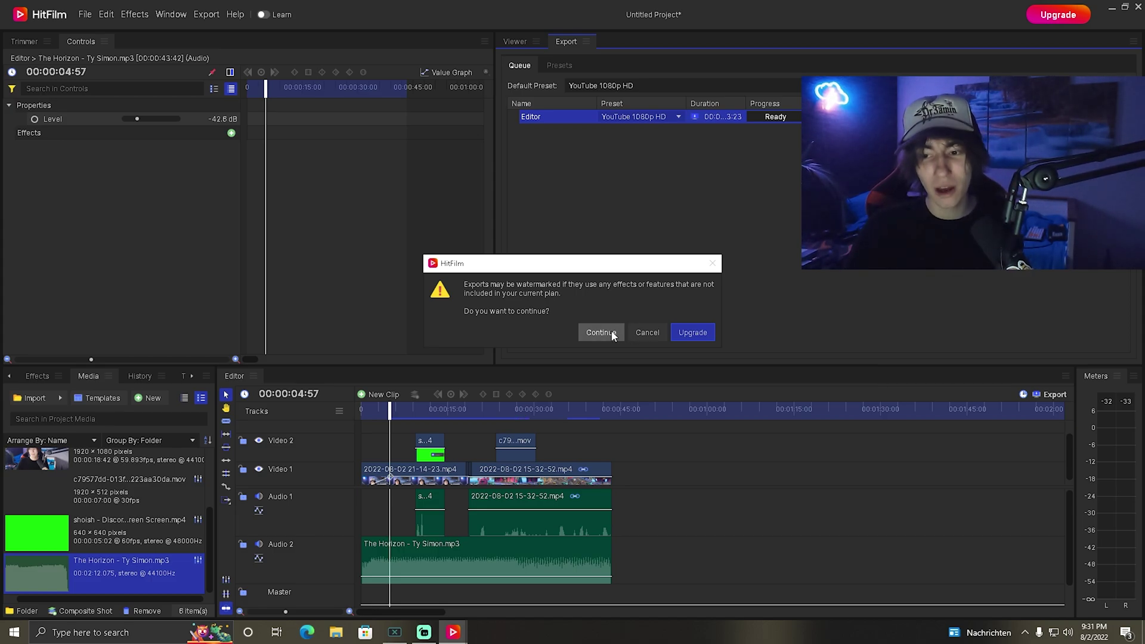
left_click(612, 333)
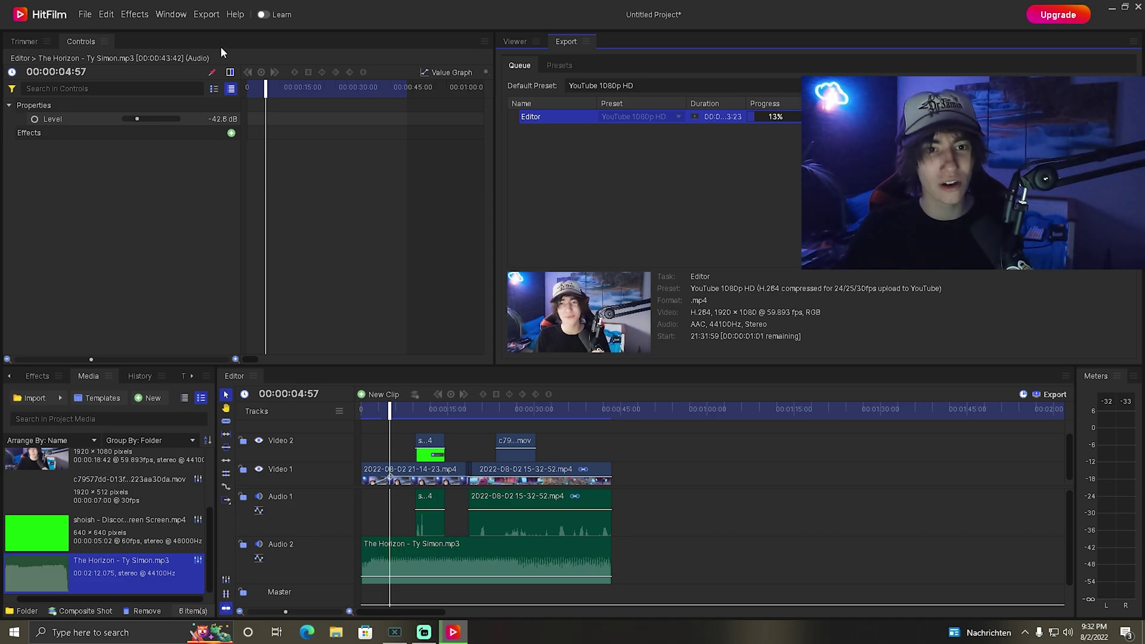
Start a new project without saving, then open the folder holding the finished export.
left_click(85, 15)
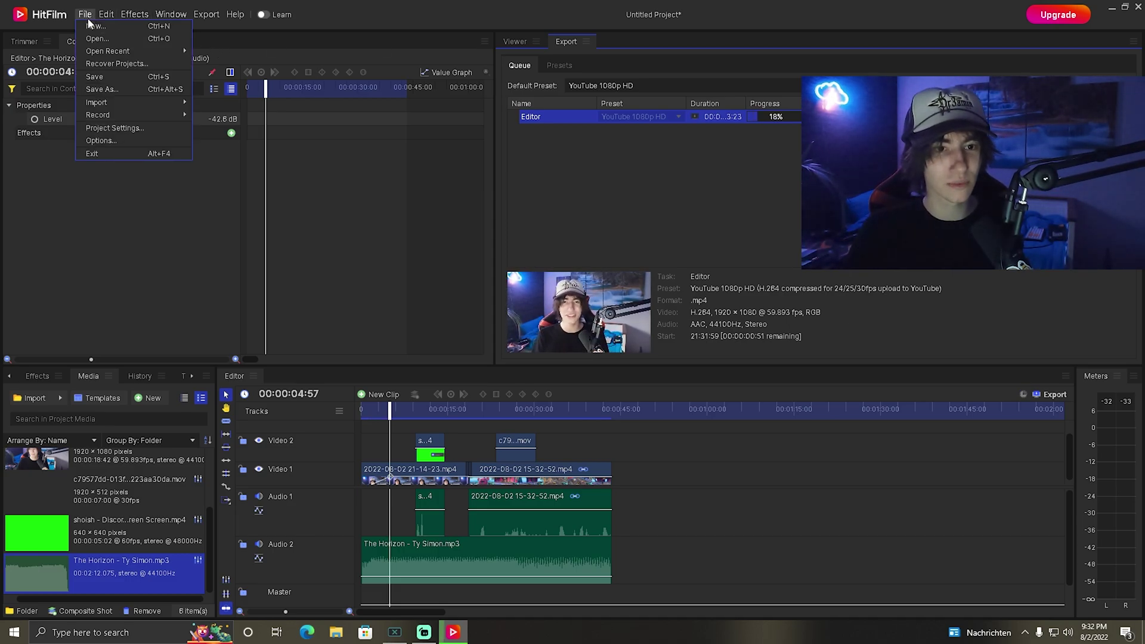
left_click(92, 26)
left_click(633, 327)
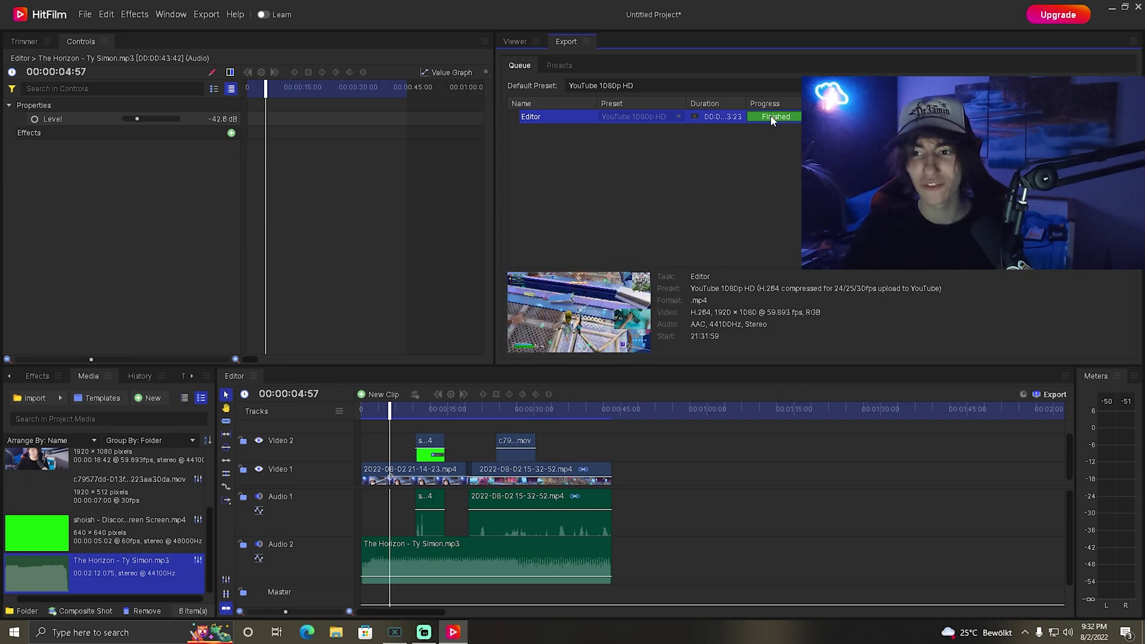
left_click(776, 117)
Move the folder window aside and play Editor.mp4 in Films & TV.
left_click_drag(742, 58, 418, 114)
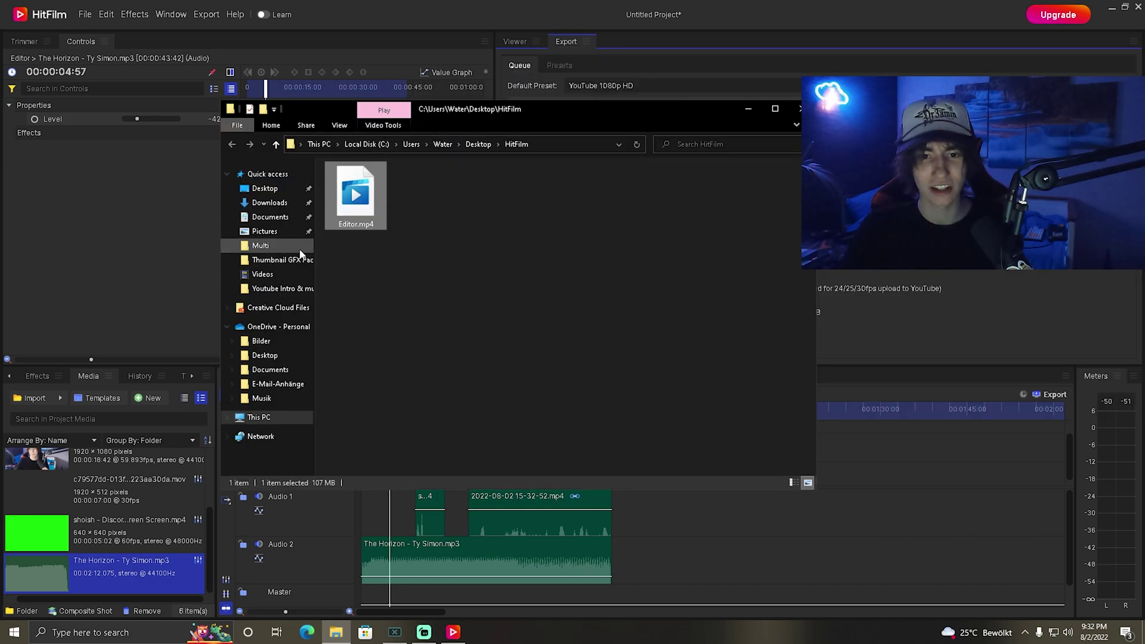
double_click(356, 206)
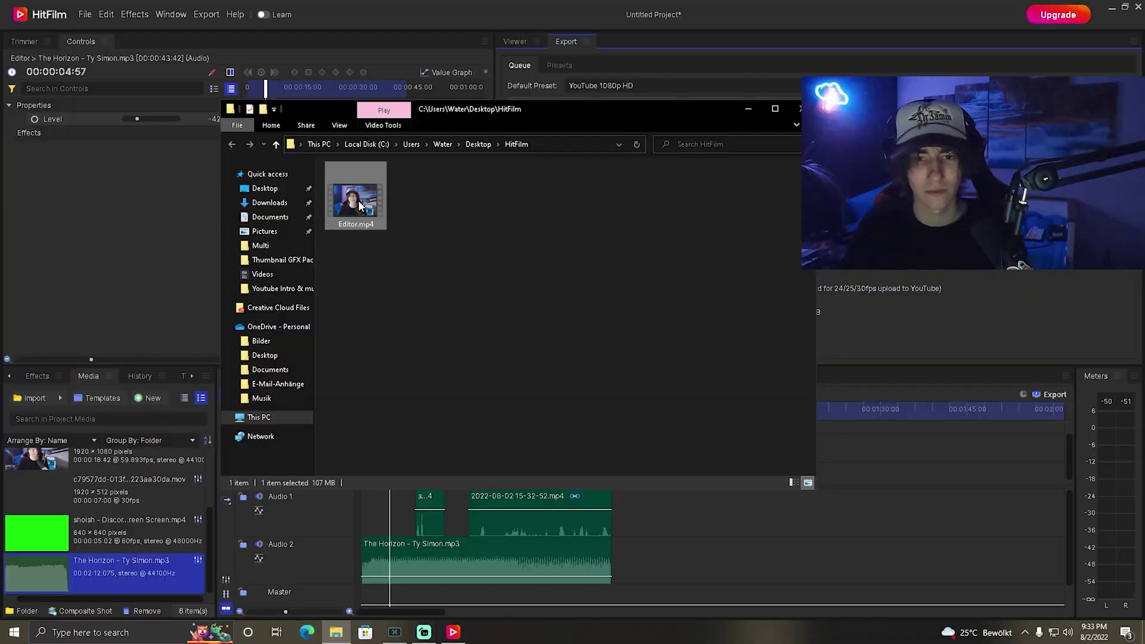
View Editor.mp4's file properties, confirming its 107 MB size.
right_click(370, 203)
left_click(378, 482)
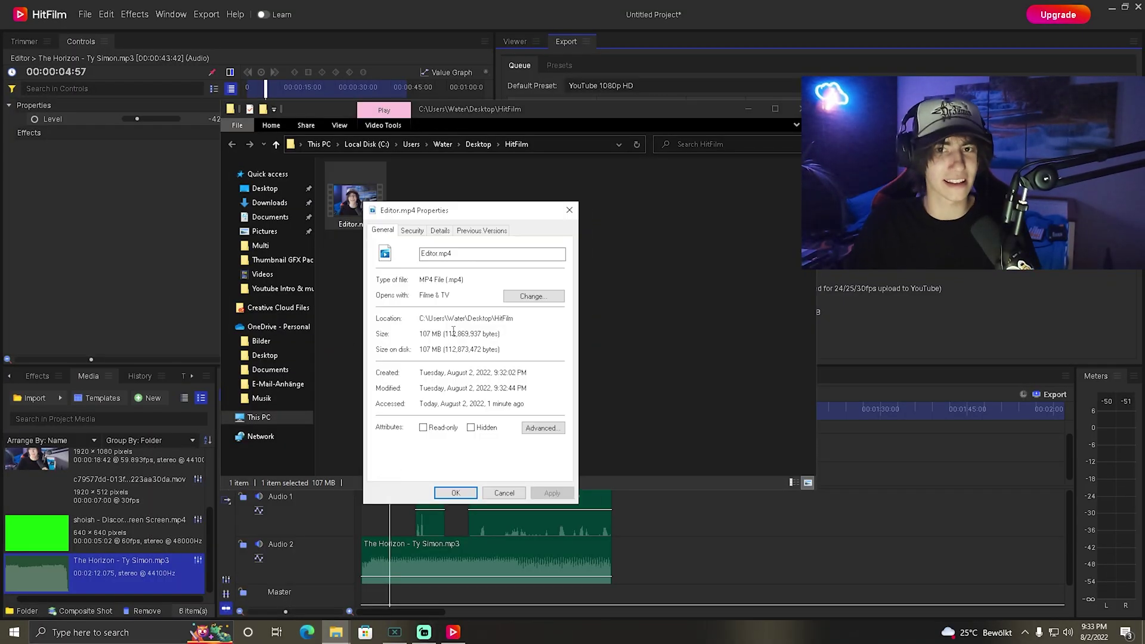
left_click(570, 210)
Replay Editor.mp4, then close the player, the folder window and the Properties dialog.
double_click(360, 200)
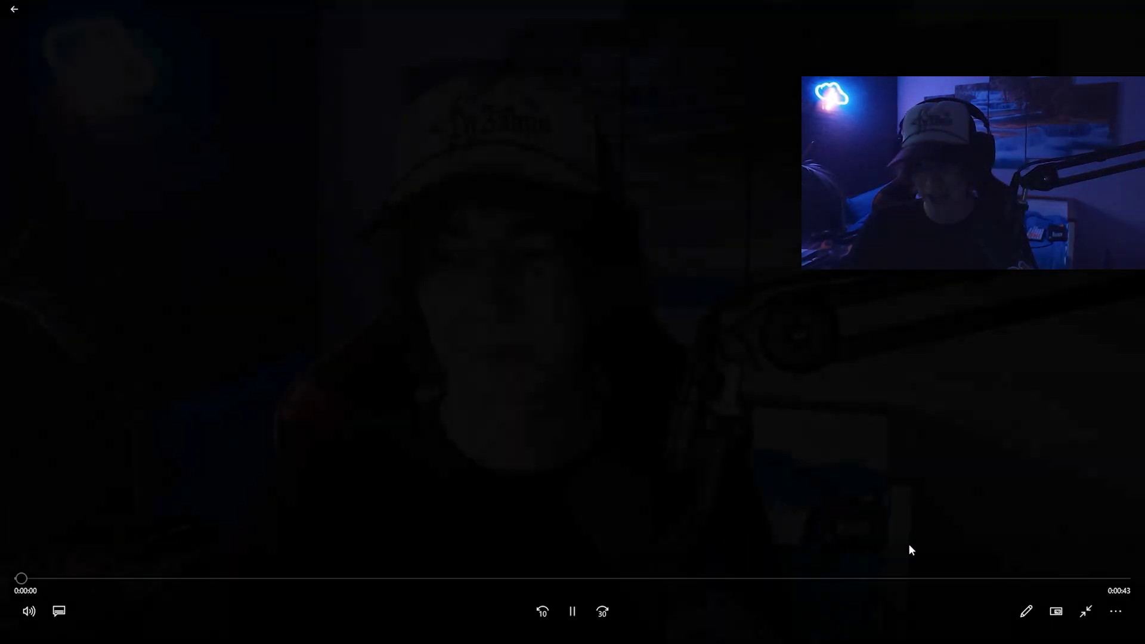
left_click(1086, 611)
left_click(1134, 9)
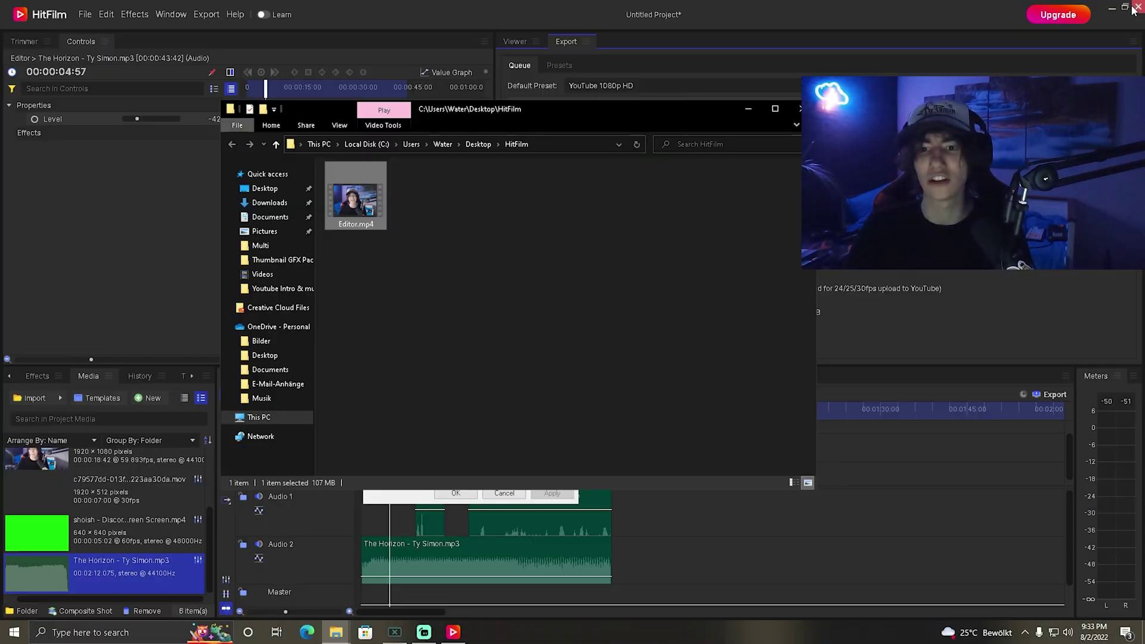
left_click(798, 108)
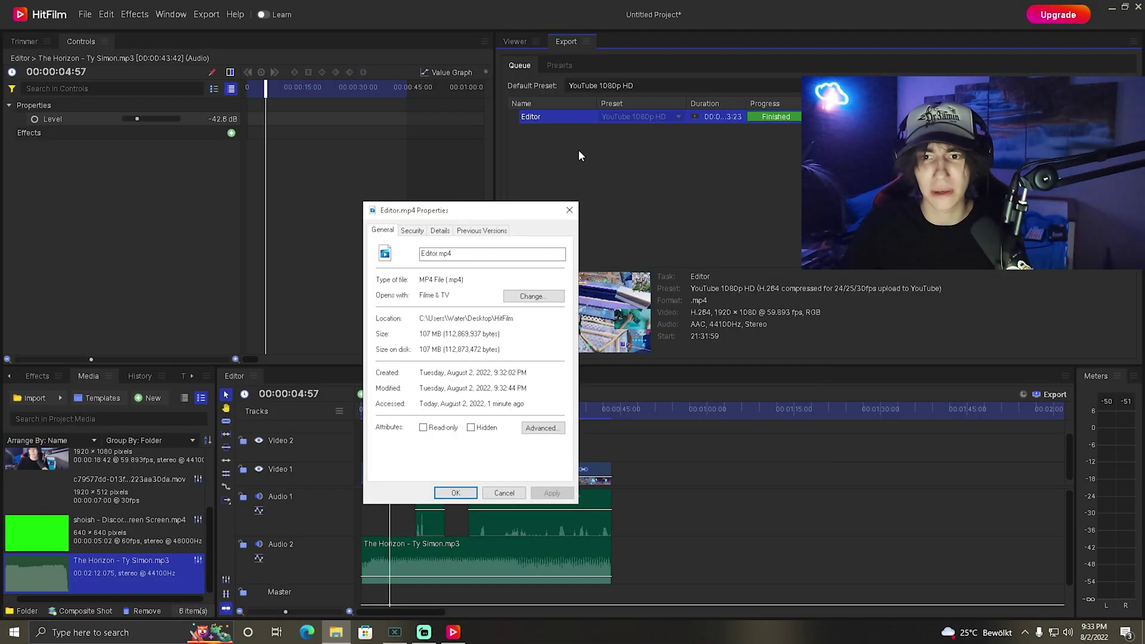
left_click(570, 211)
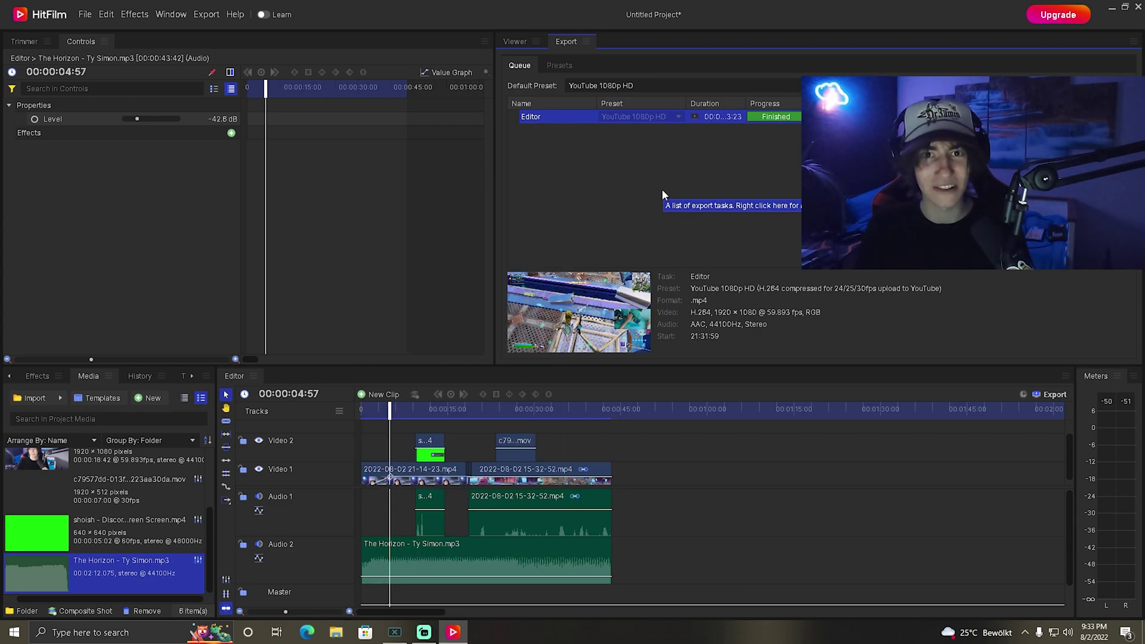